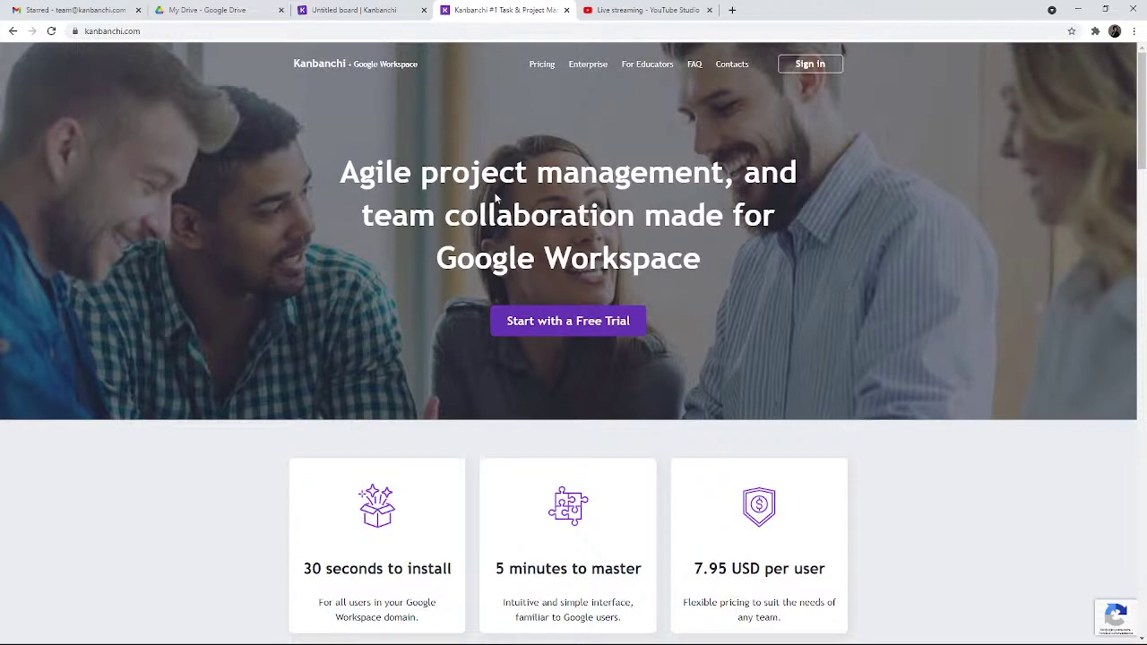
# Step: Switch to Google Drive and open the Kanbanchi folder to view the board folders stored in it
pyautogui.click(206, 13)
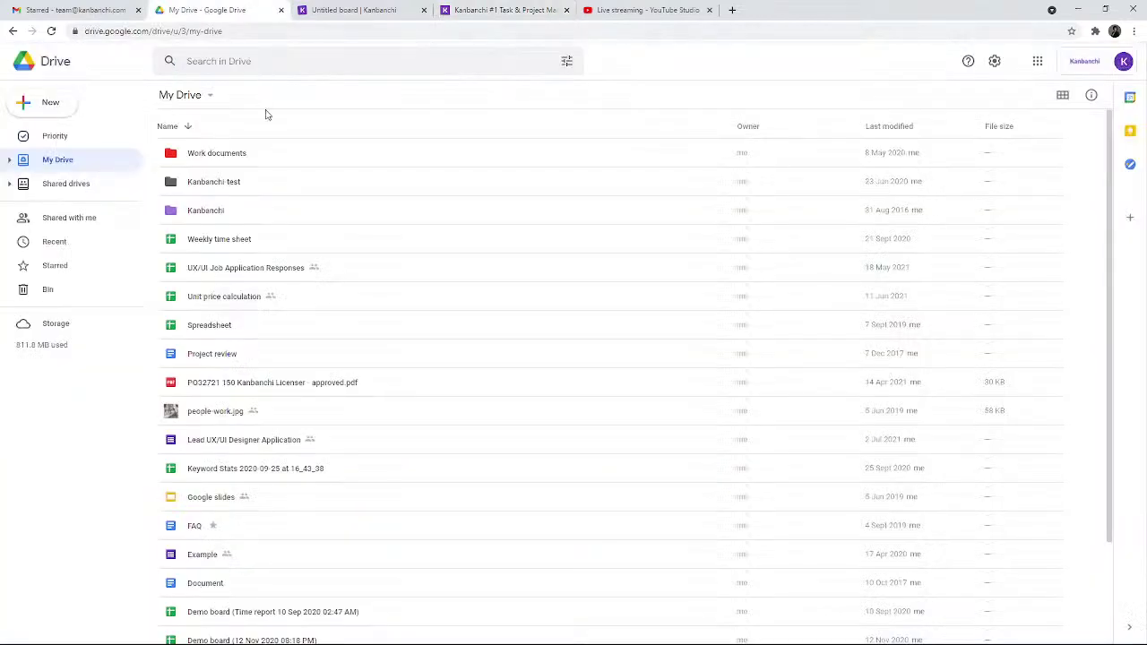
pyautogui.click(209, 214)
pyautogui.doubleClick(209, 215)
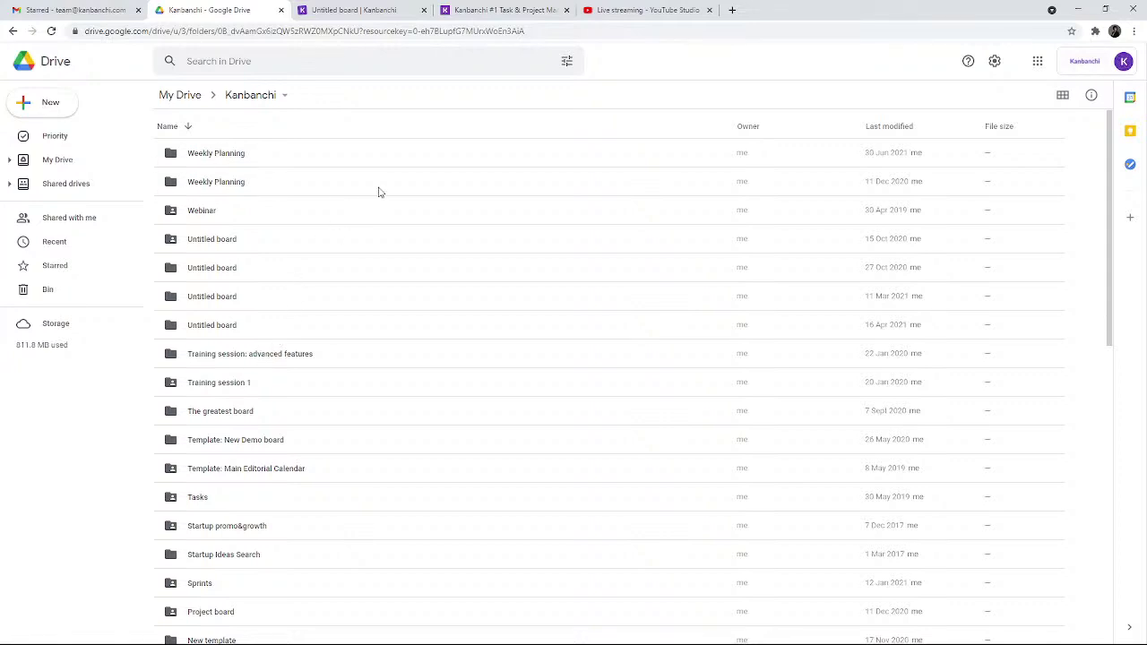
# Step: Switch to the Kanbanchi board and browse the full list of boards, from My Drive down to Main Team Drive
pyautogui.click(349, 15)
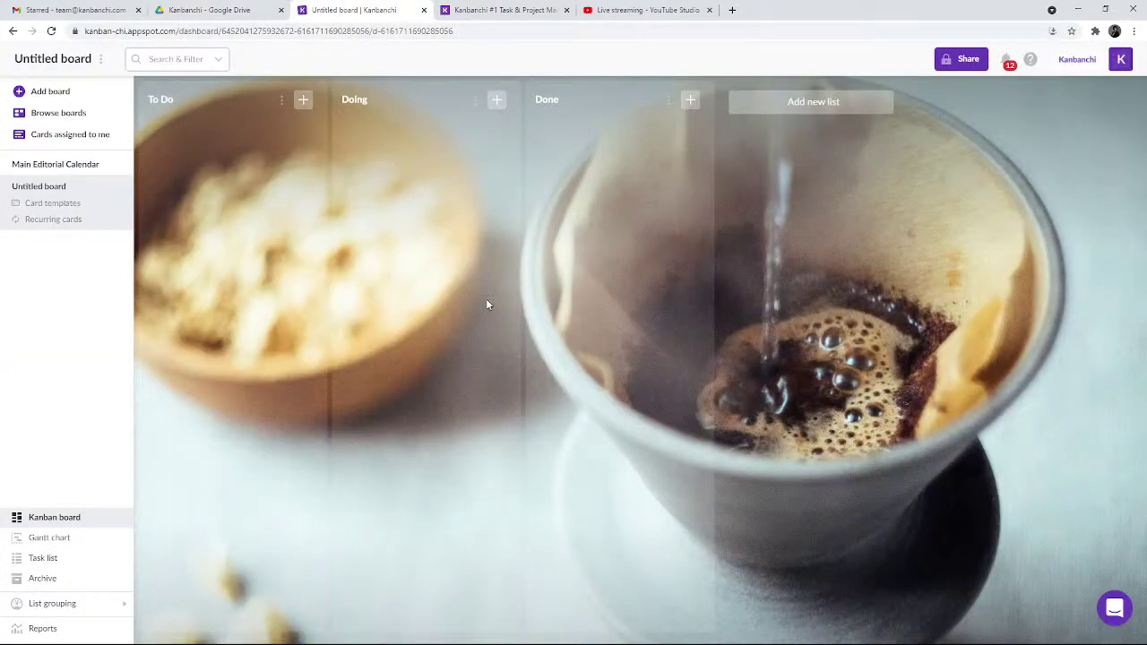
pyautogui.click(51, 119)
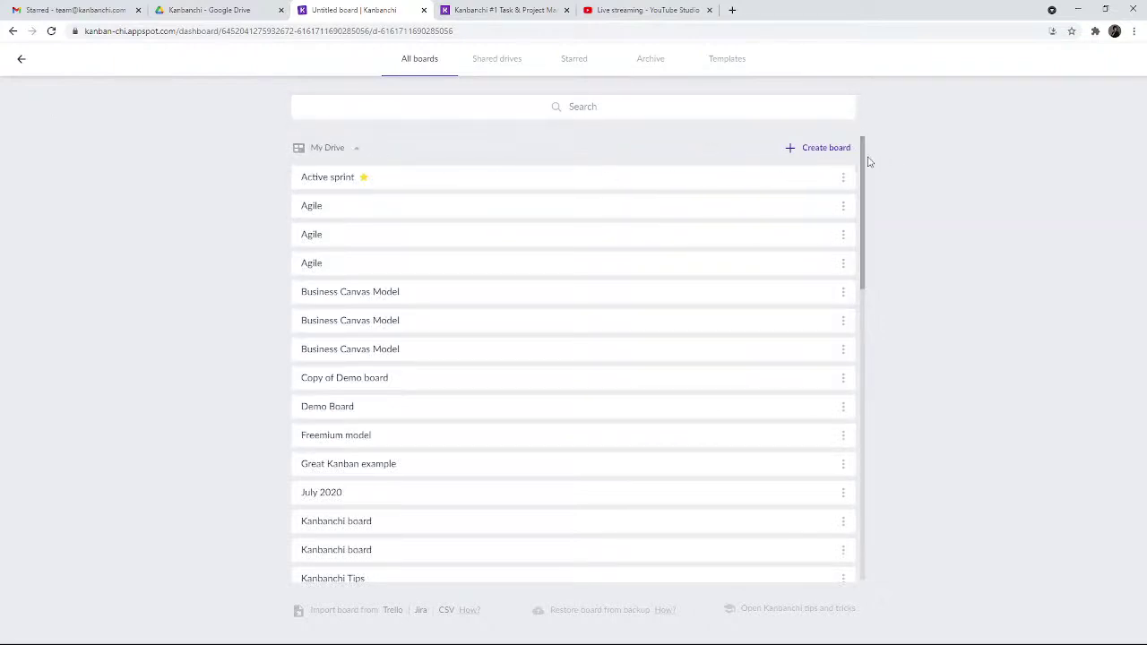
pyautogui.moveTo(863, 158); pyautogui.dragTo(881, 458)
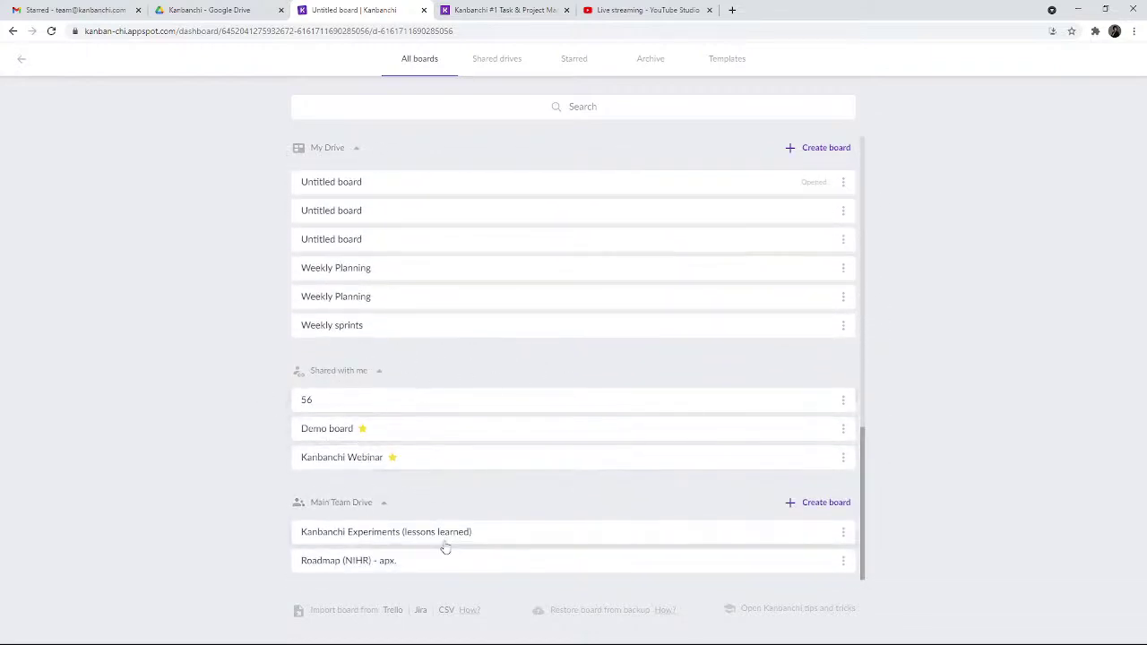
pyautogui.moveTo(864, 513); pyautogui.dragTo(866, 223)
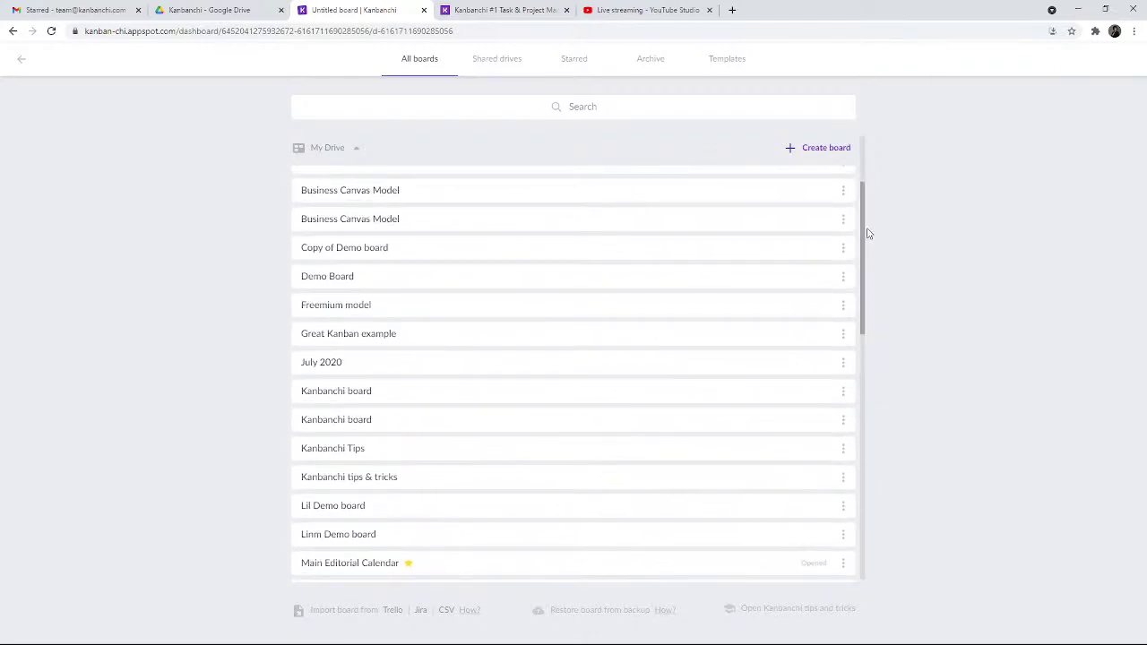
pyautogui.scroll(3, 440, 183)
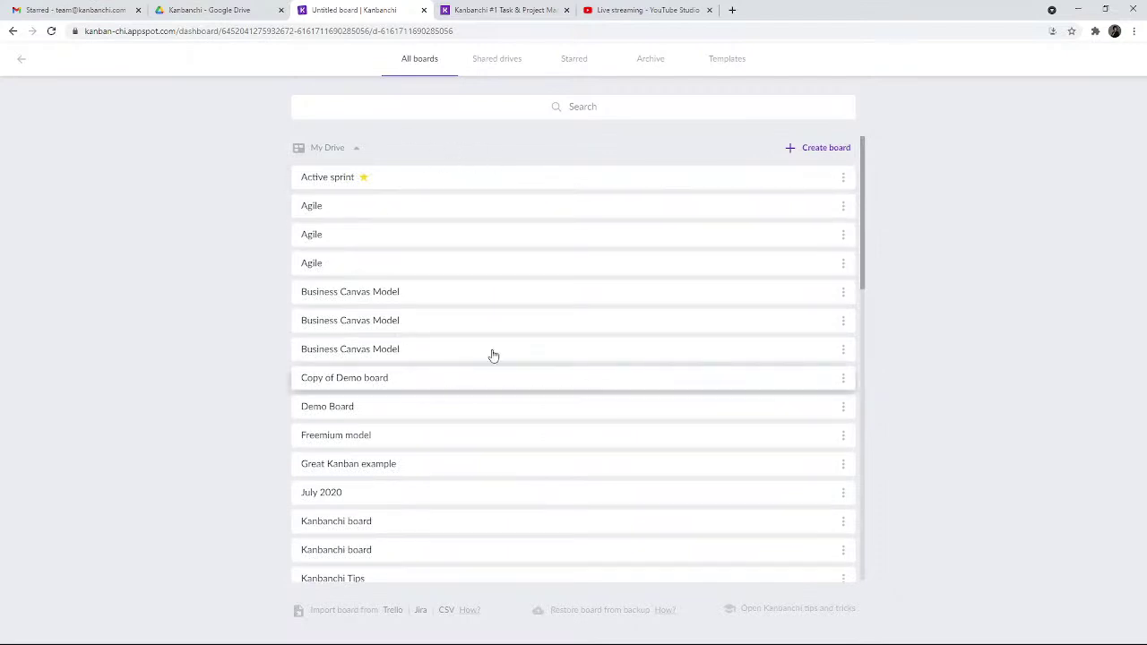
pyautogui.click(20, 58)
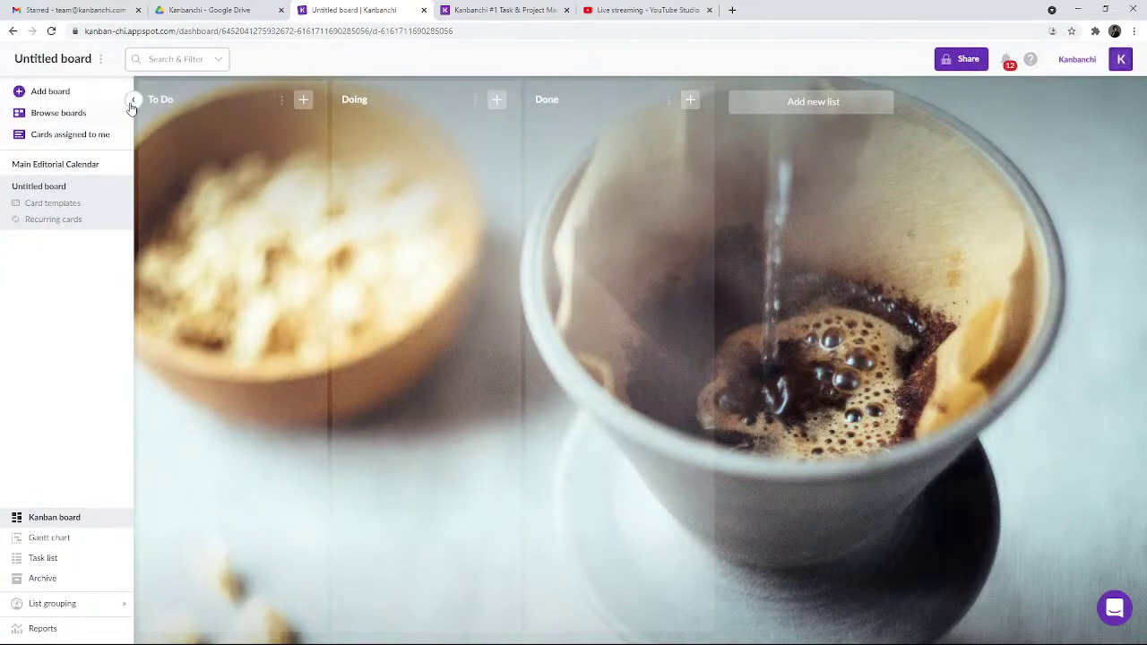
pyautogui.click(133, 99)
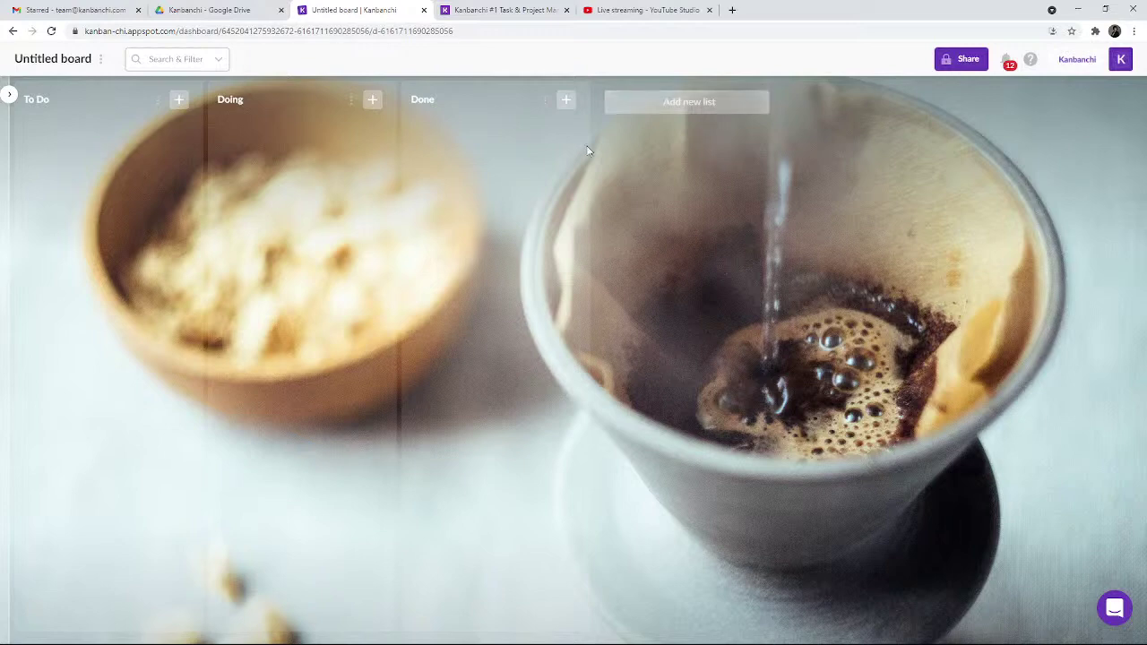
pyautogui.click(567, 103)
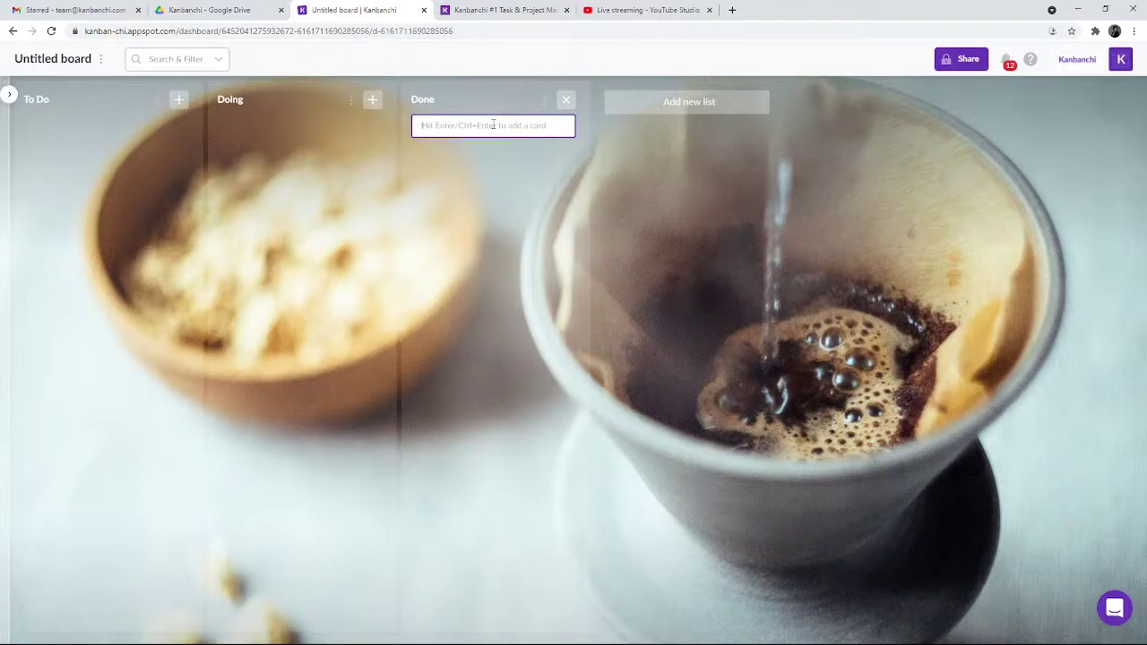
pyautogui.click(655, 167)
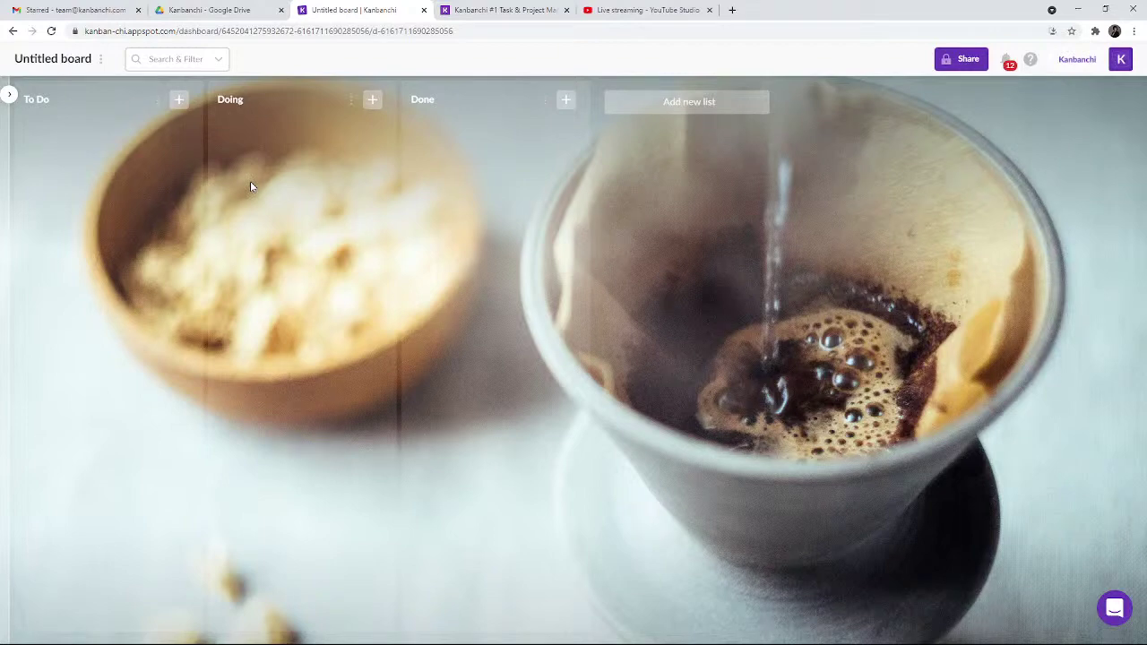
pyautogui.click(9, 95)
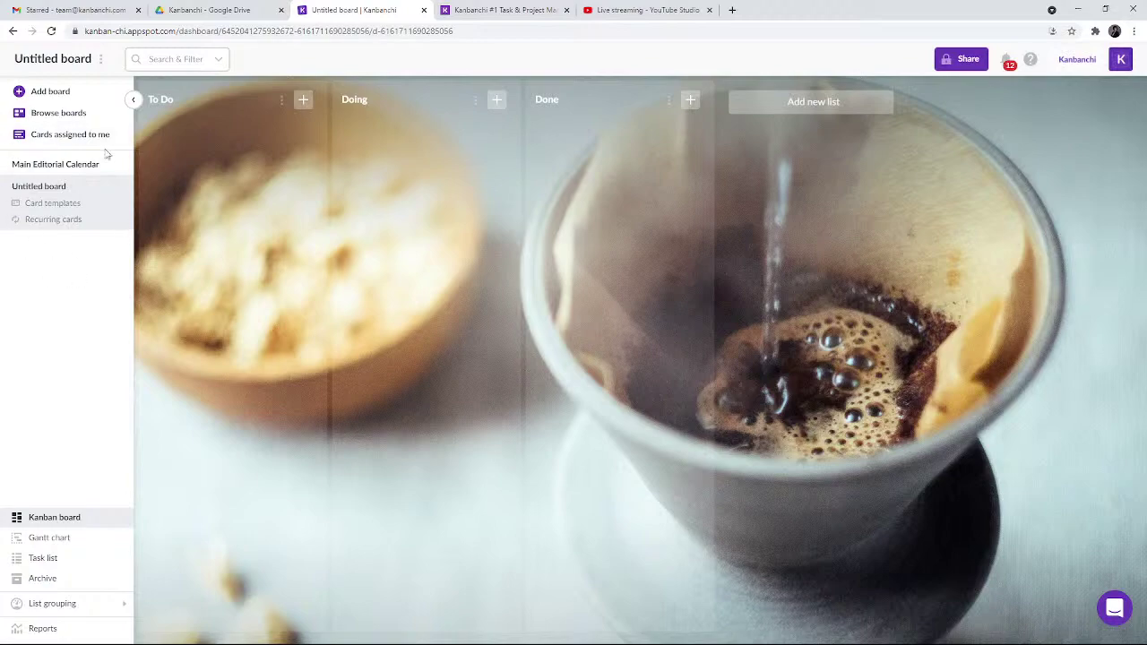
# Step: Open the Main Editorial Calendar board and view its lists across the full width
pyautogui.click(54, 168)
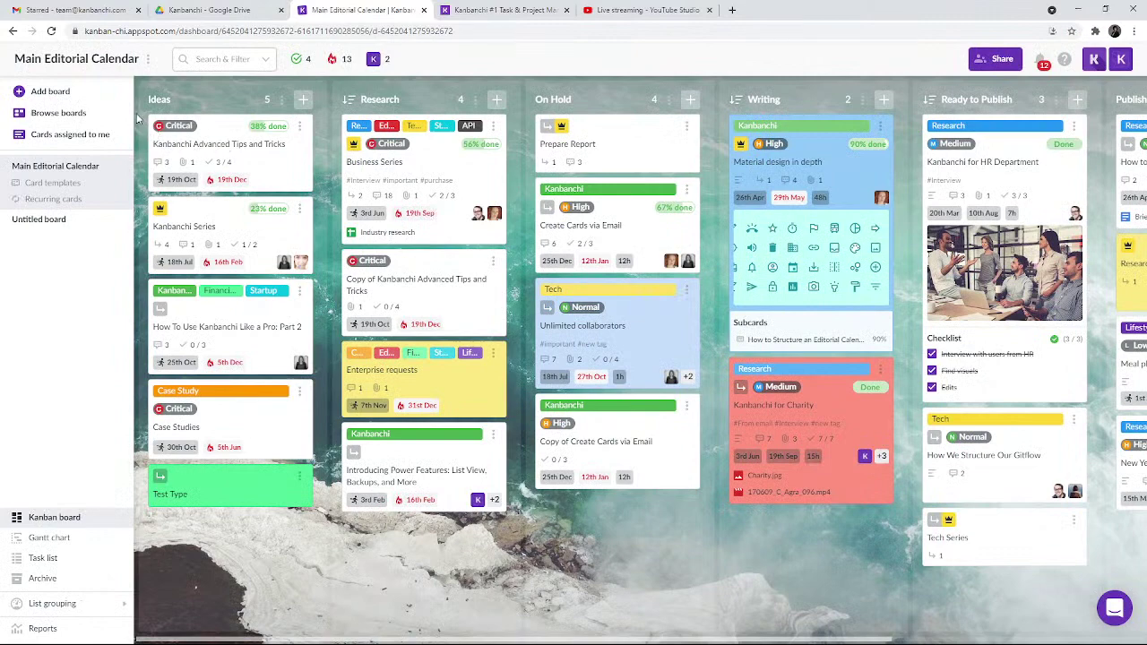
pyautogui.click(134, 102)
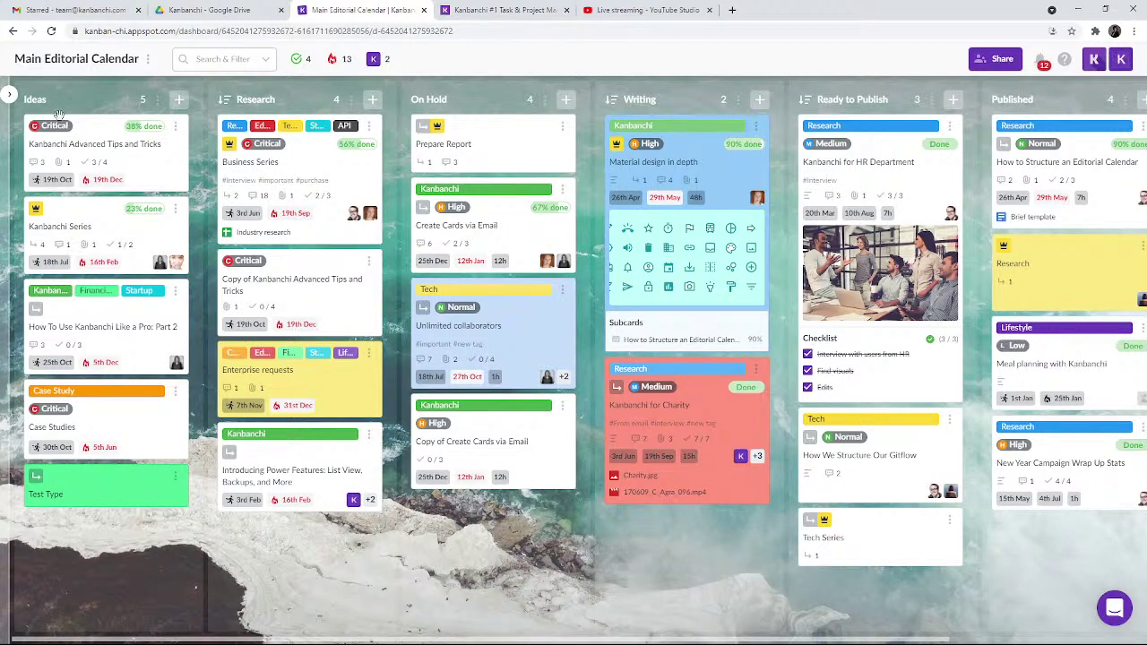
pyautogui.click(9, 94)
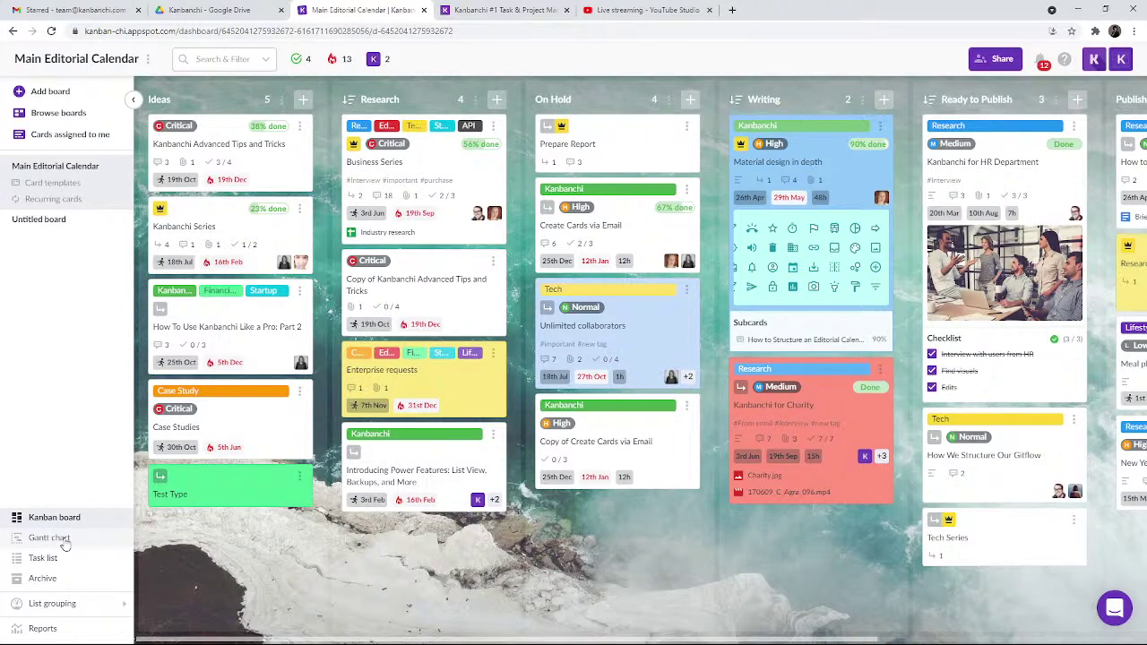
# Step: On the Gantt chart, shift the Business Series group to run from 8 Jun 2019 to 23 Sep 2019
pyautogui.click(52, 539)
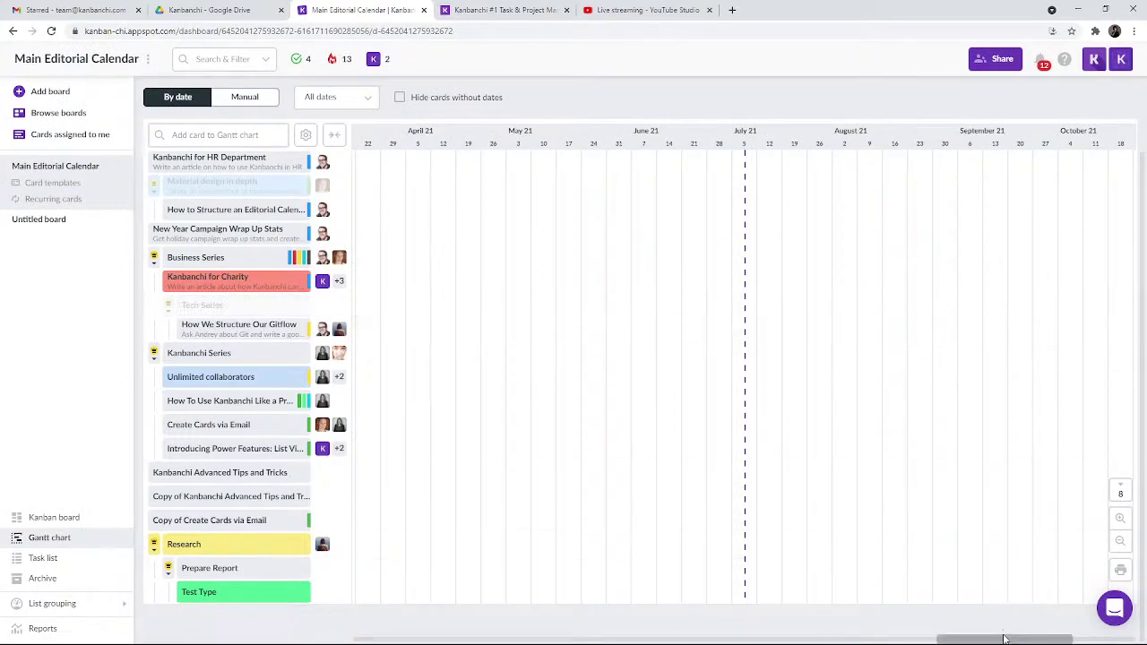
pyautogui.moveTo(1003, 638); pyautogui.dragTo(570, 638)
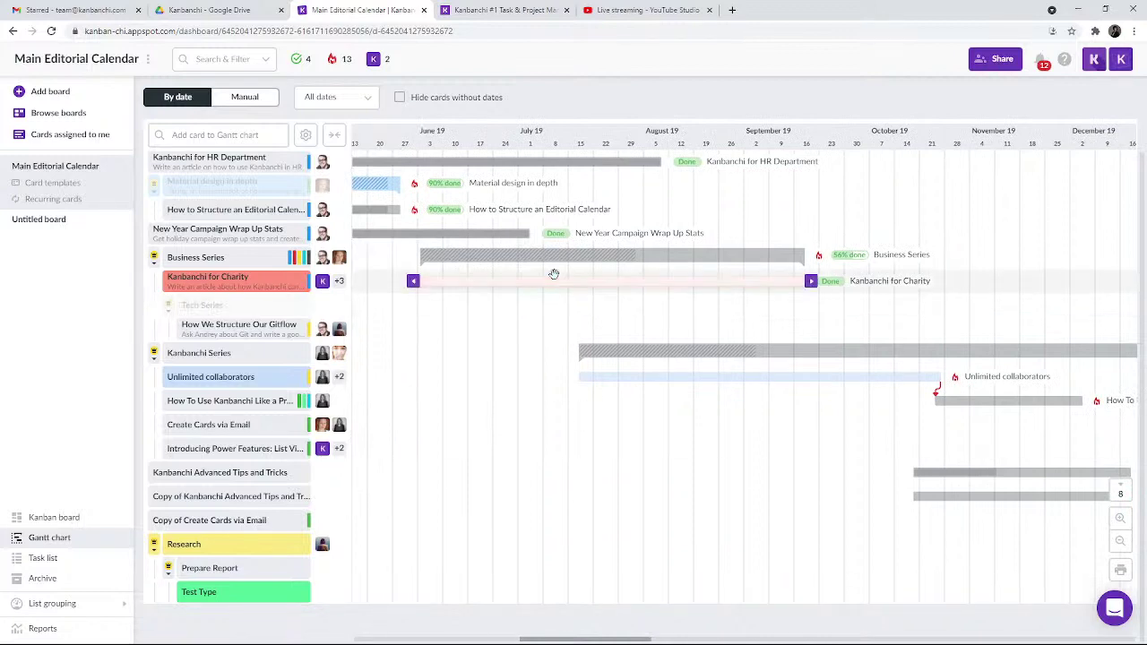
pyautogui.moveTo(471, 251)
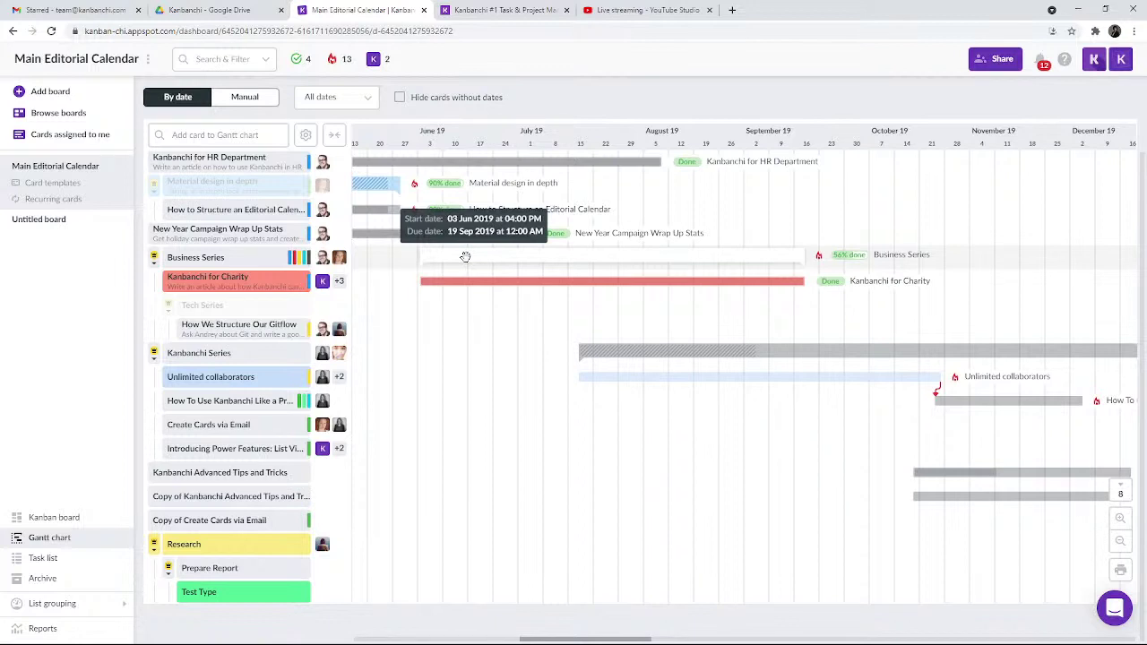
pyautogui.moveTo(465, 257); pyautogui.dragTo(489, 258)
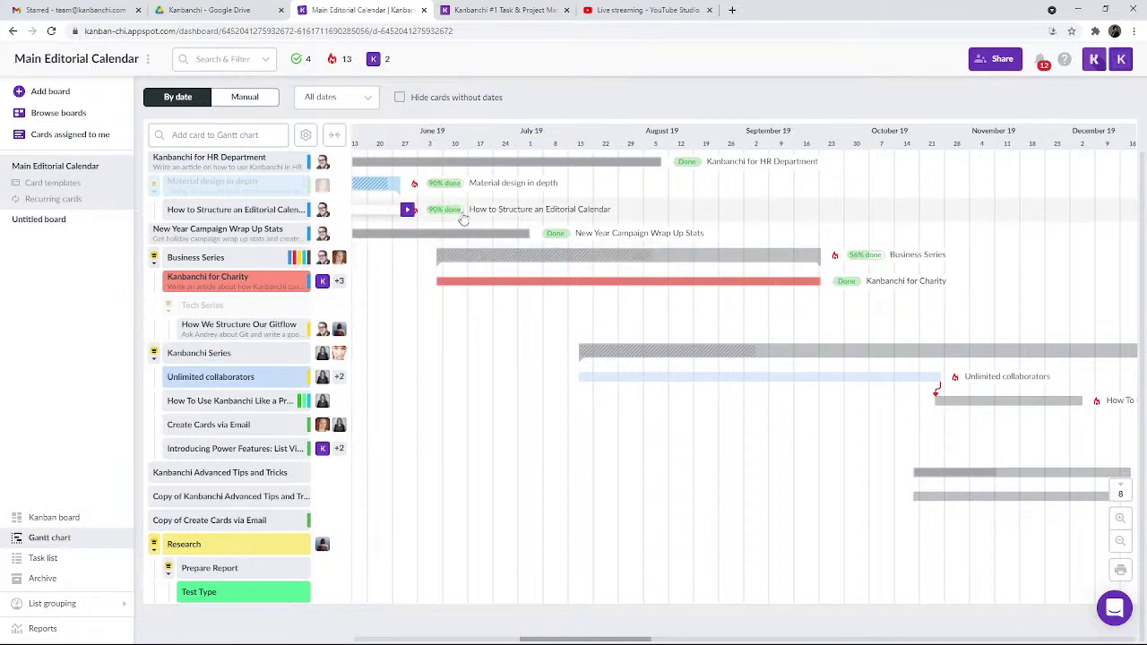
pyautogui.moveTo(511, 281)
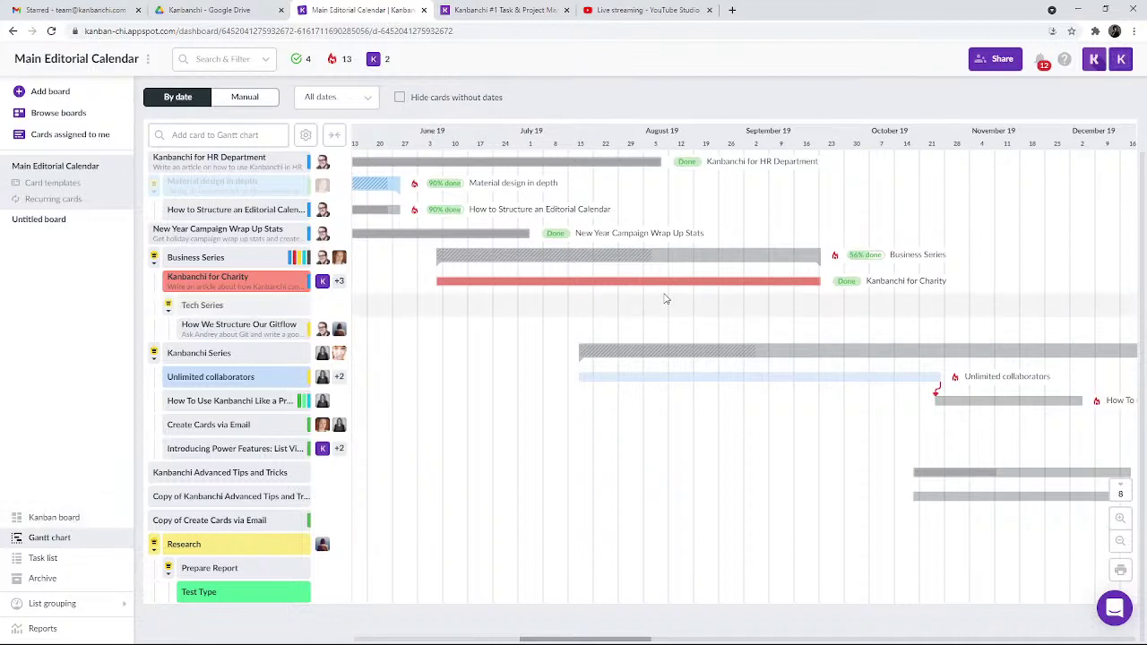
# Step: Back on the Kanban board, examine the Business Series card's priority options and the Research list's card sorting settings
pyautogui.click(90, 519)
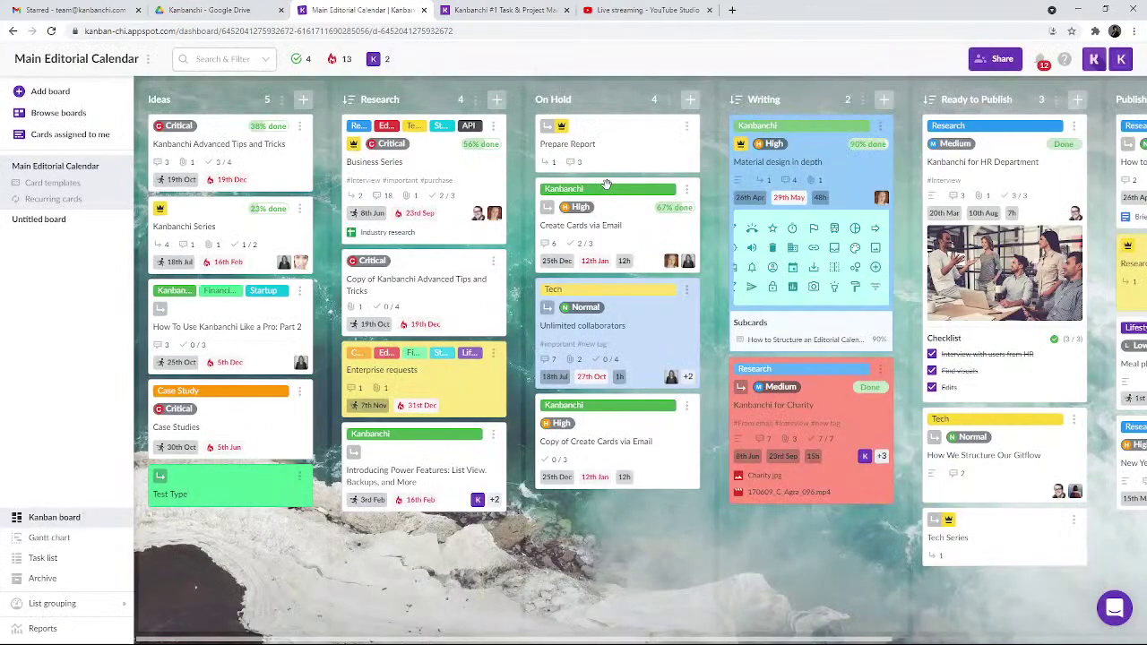
pyautogui.click(443, 178)
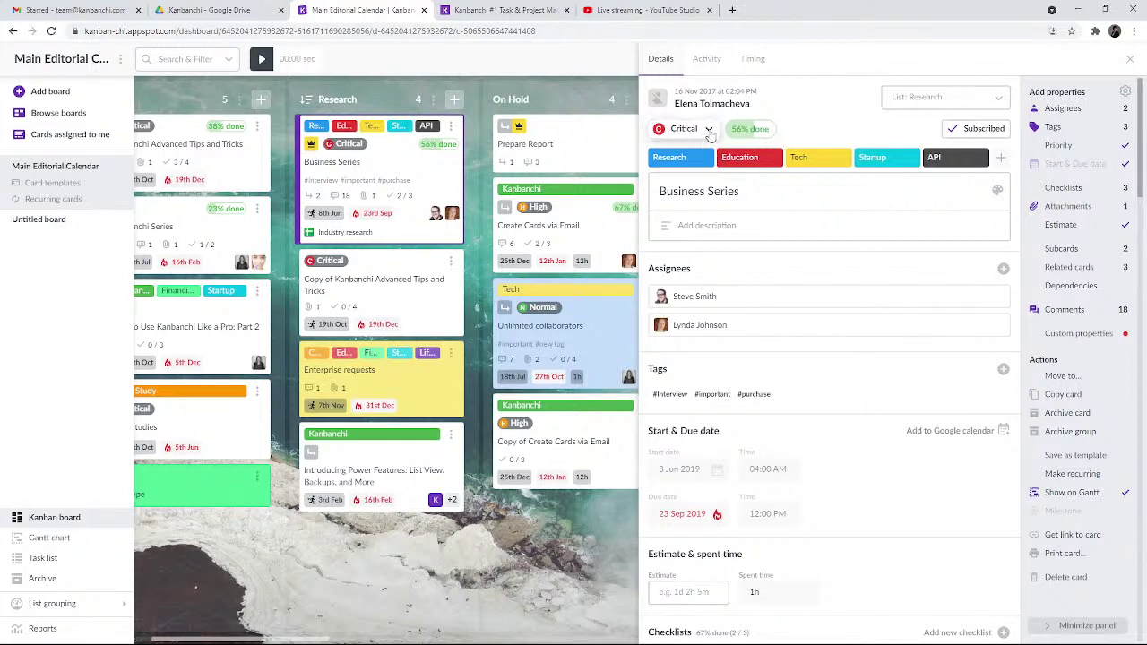
pyautogui.click(708, 130)
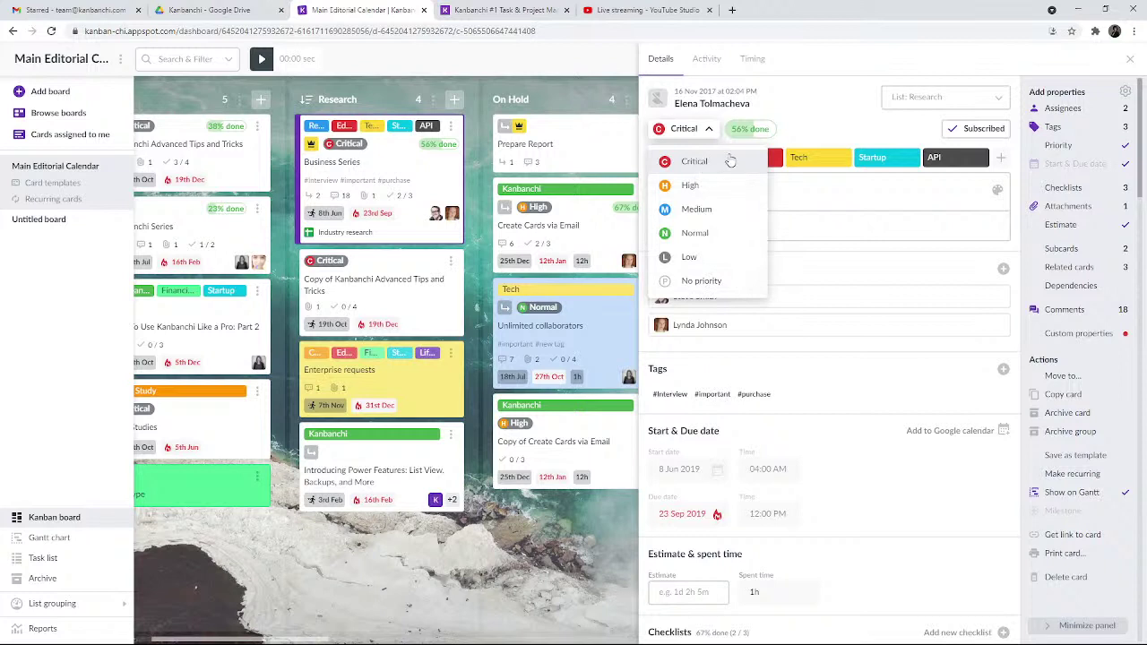
pyautogui.click(798, 105)
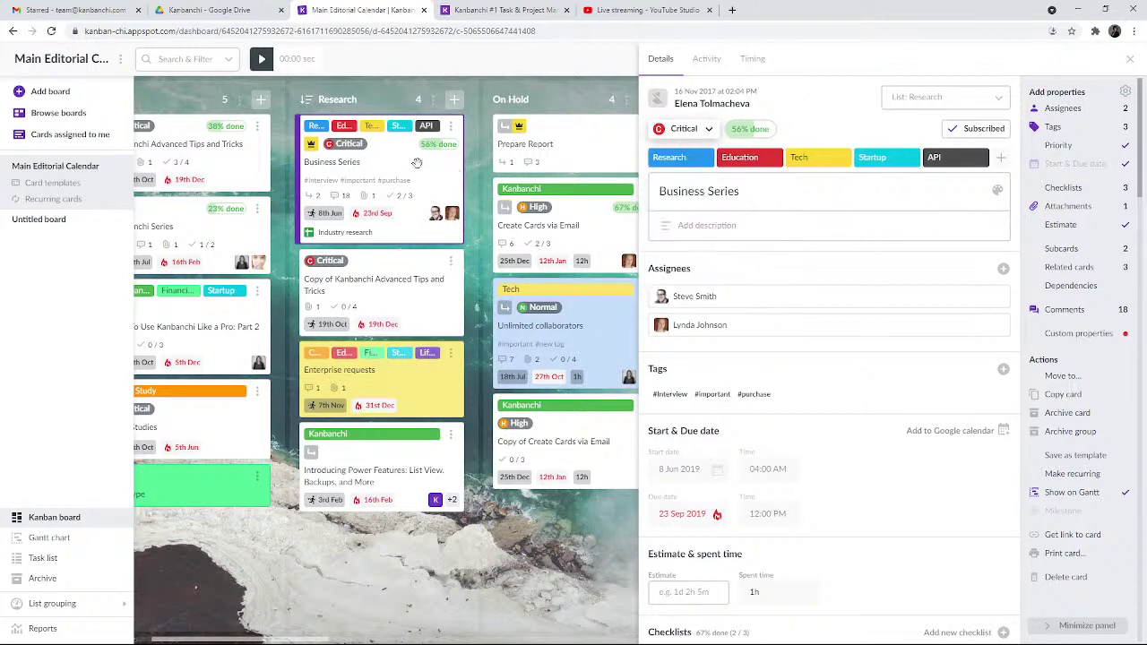
pyautogui.click(395, 100)
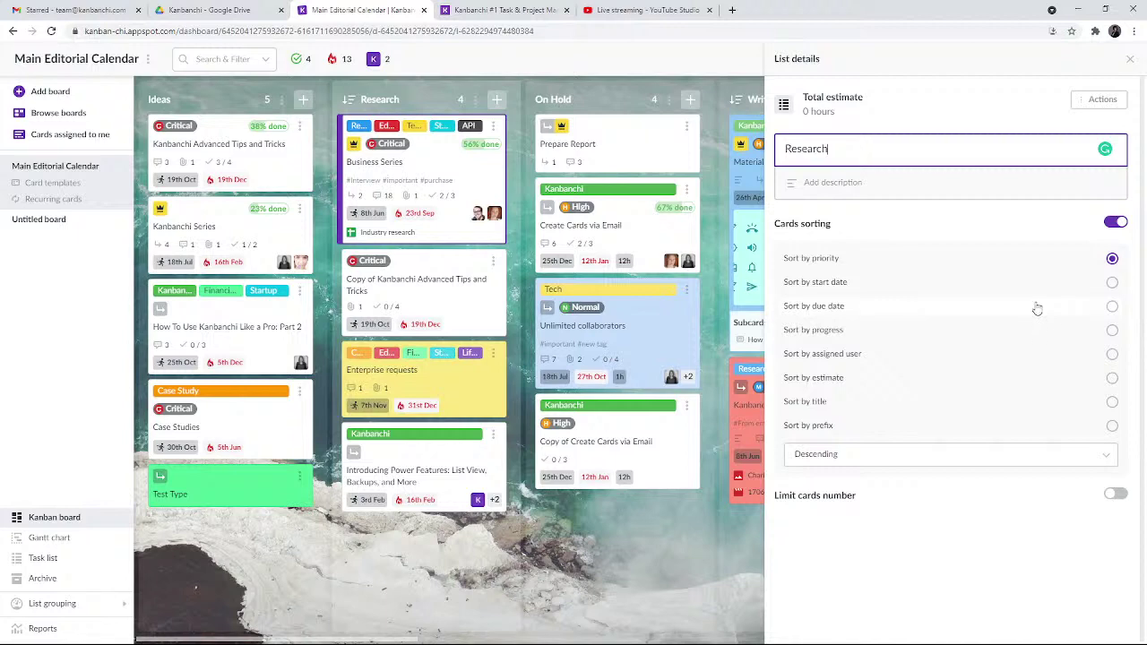
pyautogui.click(1130, 61)
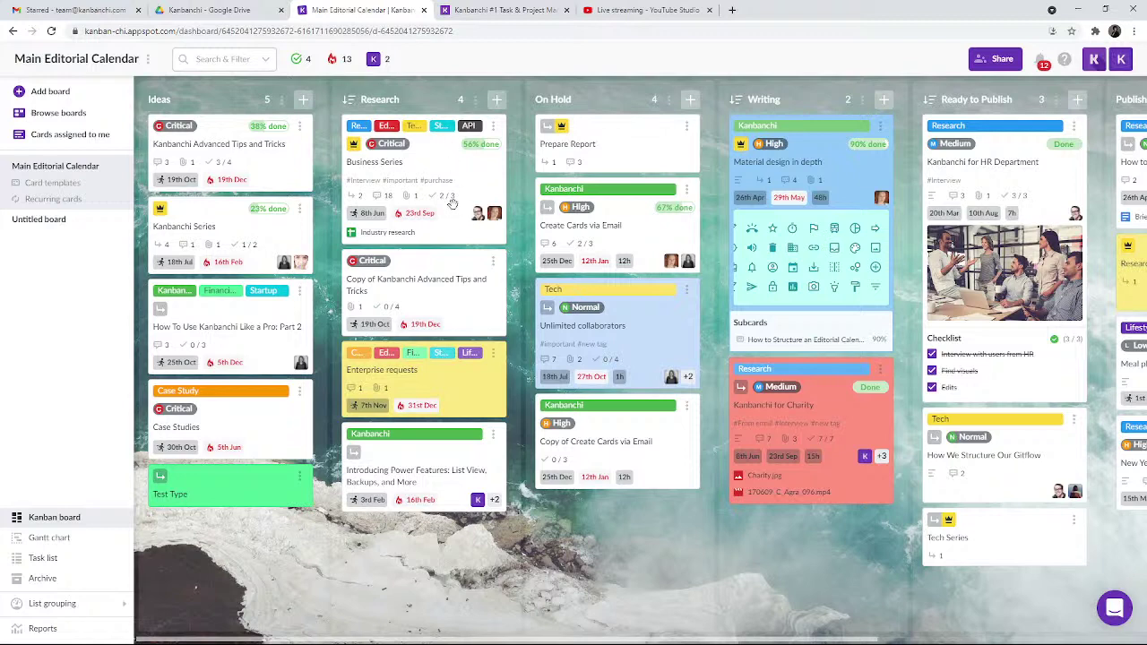
# Step: Open the Business Series card and examine which lists it can be moved to, keeping it in Research
pyautogui.click(431, 169)
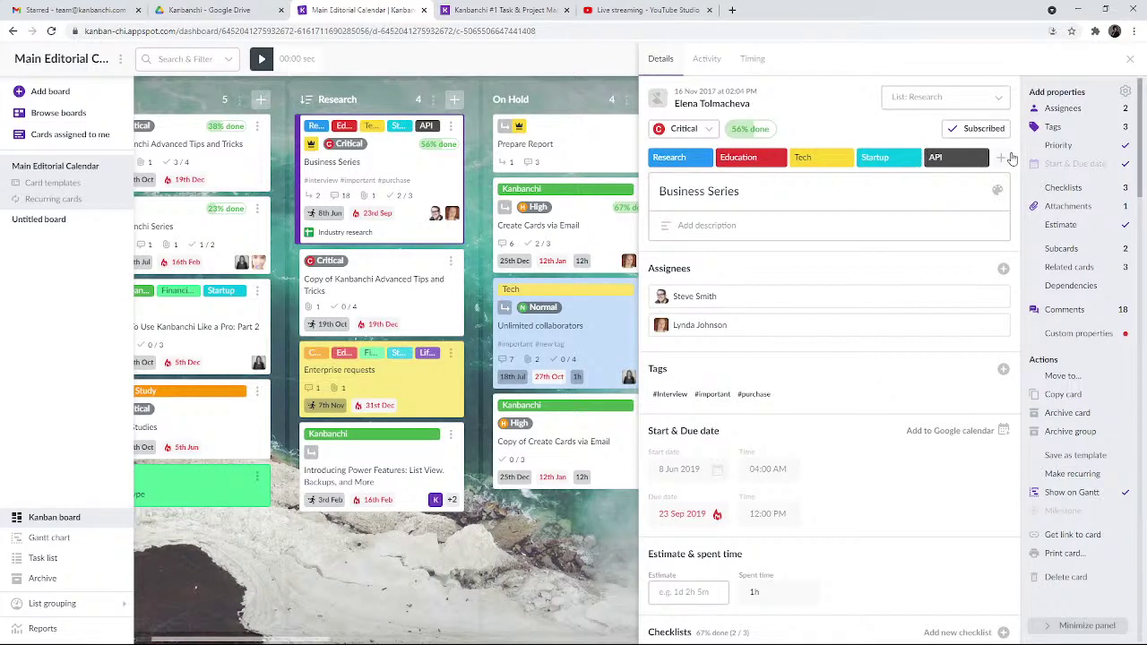
pyautogui.click(1001, 98)
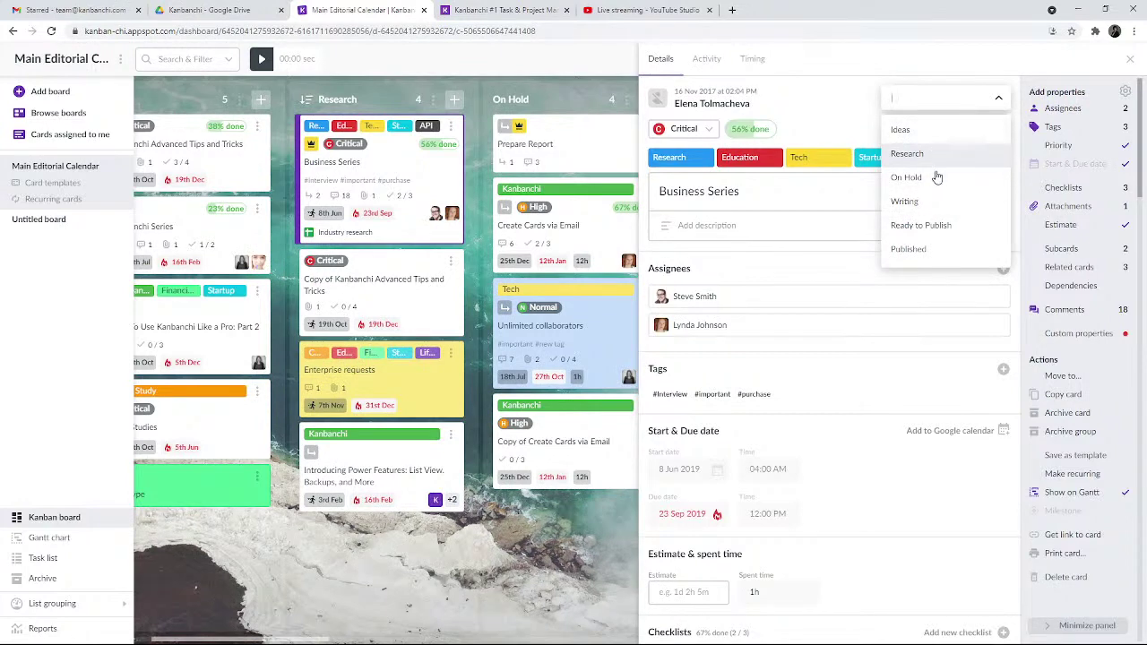
pyautogui.click(836, 96)
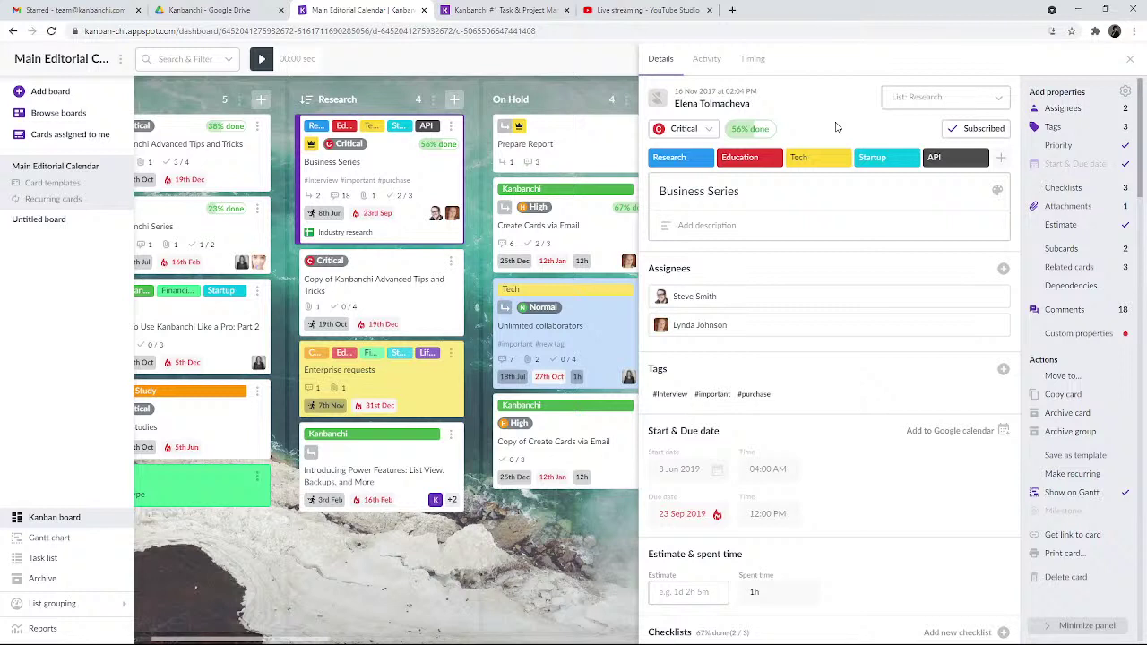
# Step: From the Business Series card, open the board's colour label settings and inspect the editable label names
pyautogui.click(751, 162)
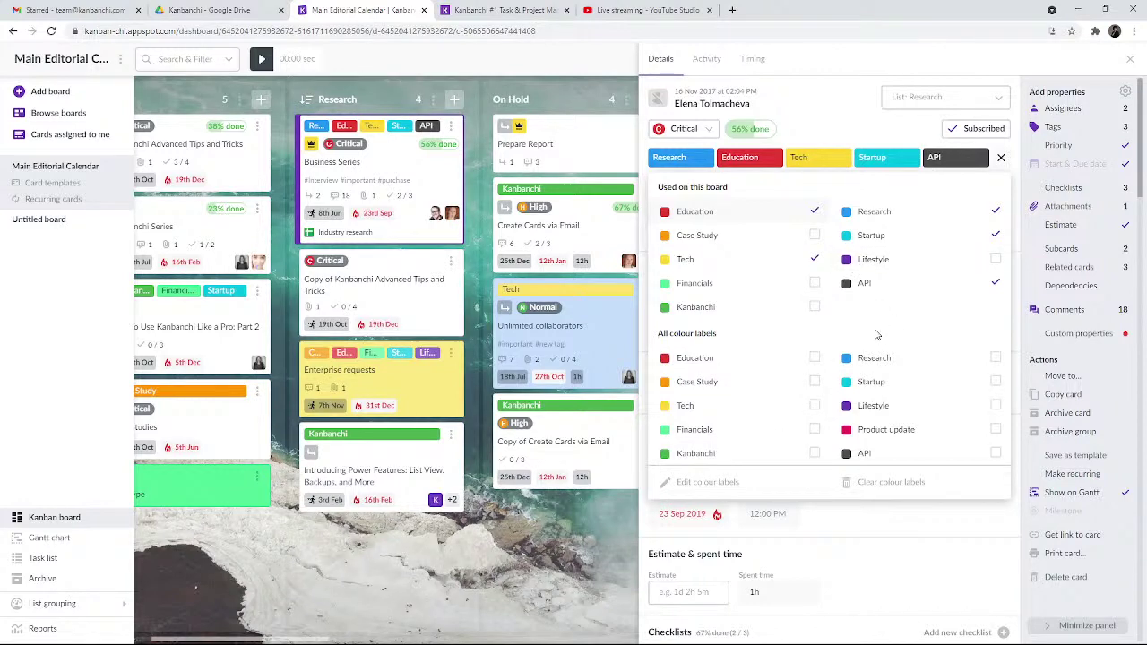
pyautogui.click(730, 484)
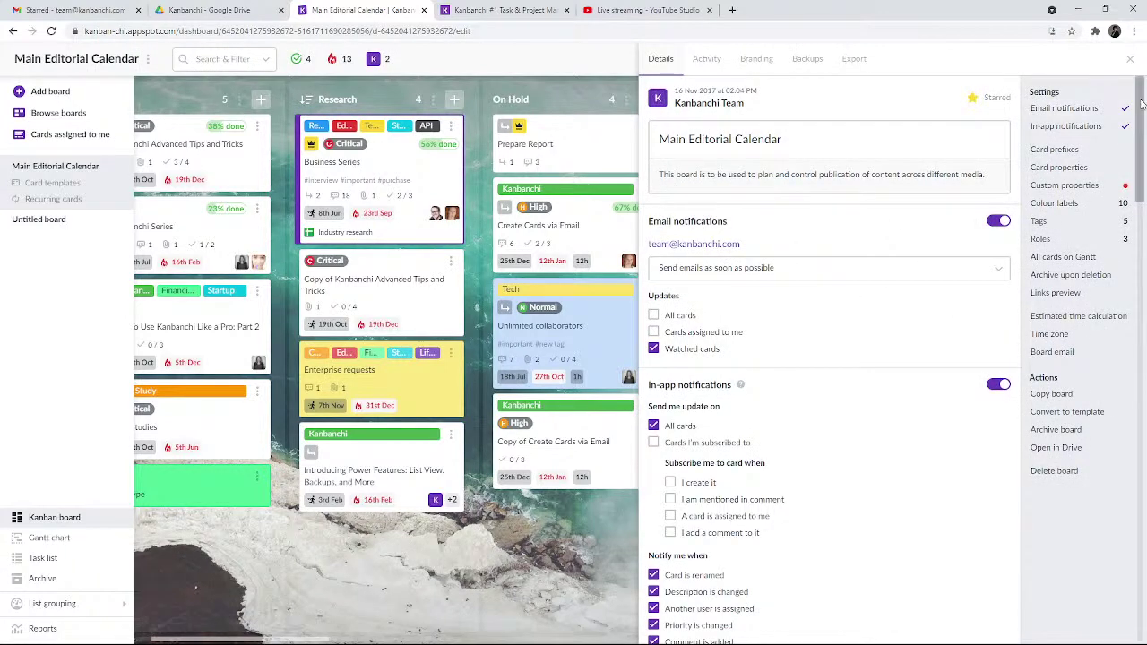
pyautogui.moveTo(1141, 105); pyautogui.dragTo(1142, 364)
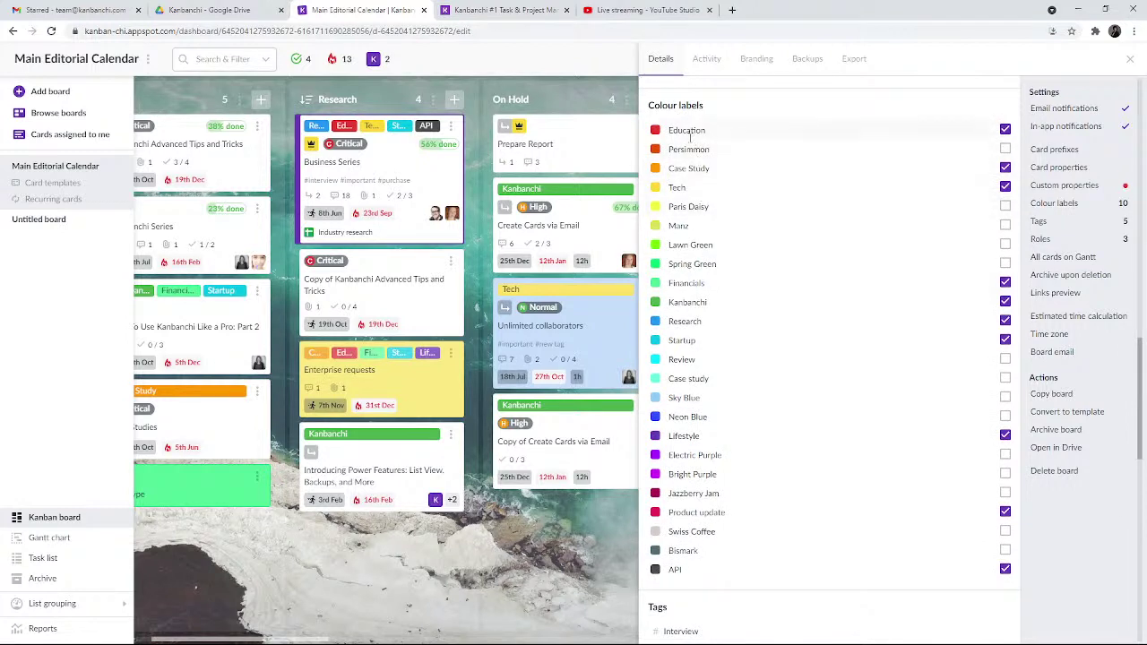
pyautogui.click(716, 302)
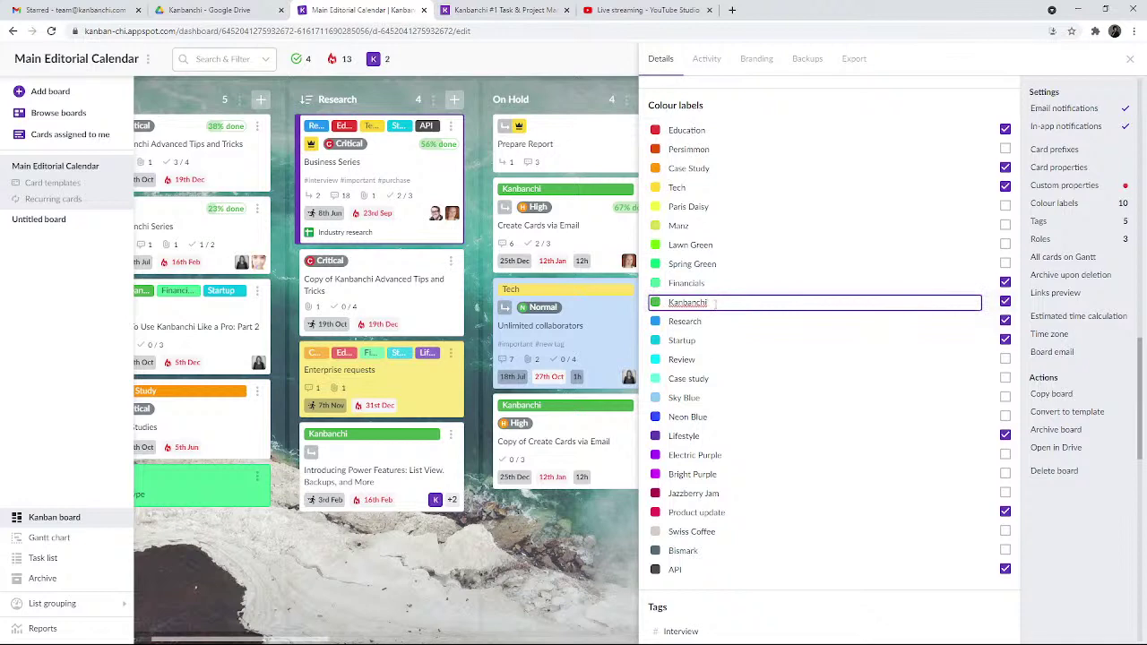
pyautogui.click(1129, 58)
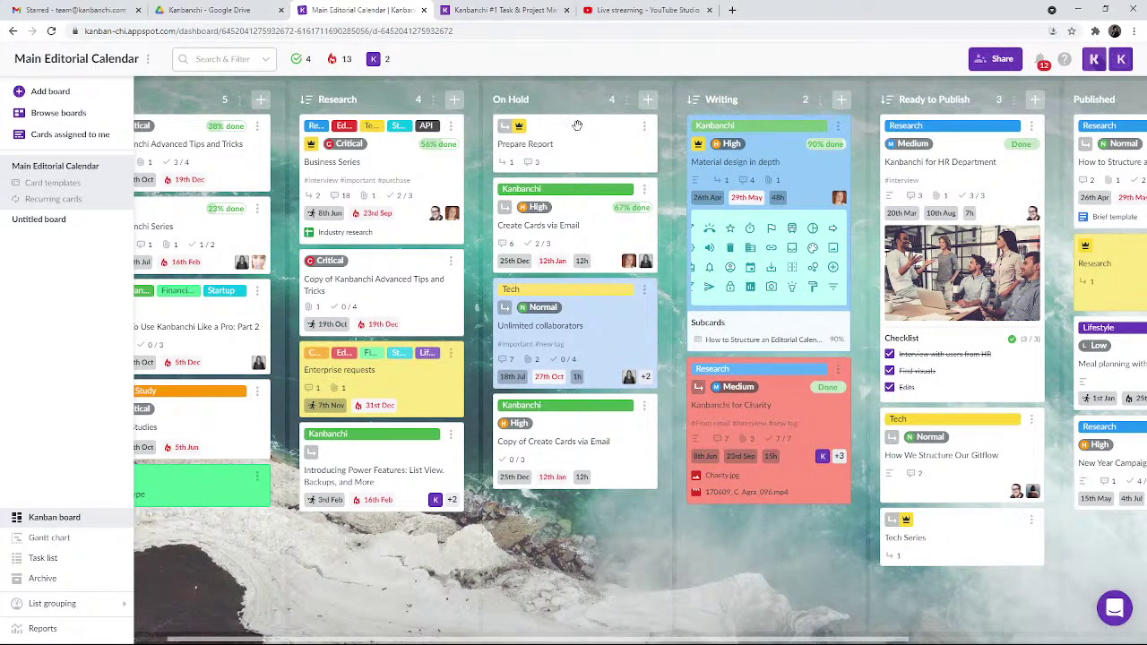
# Step: Open the Business Series card and examine its title field and the people available to assign, keeping the current assignees
pyautogui.click(410, 172)
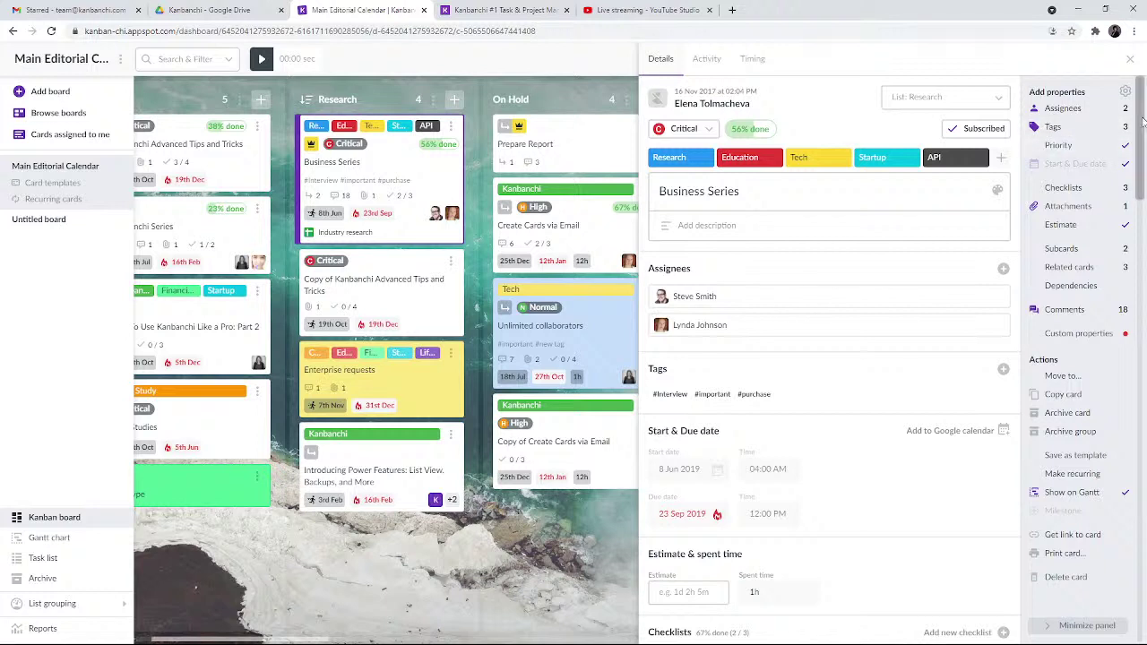
pyautogui.scroll(-1, 1143, 125)
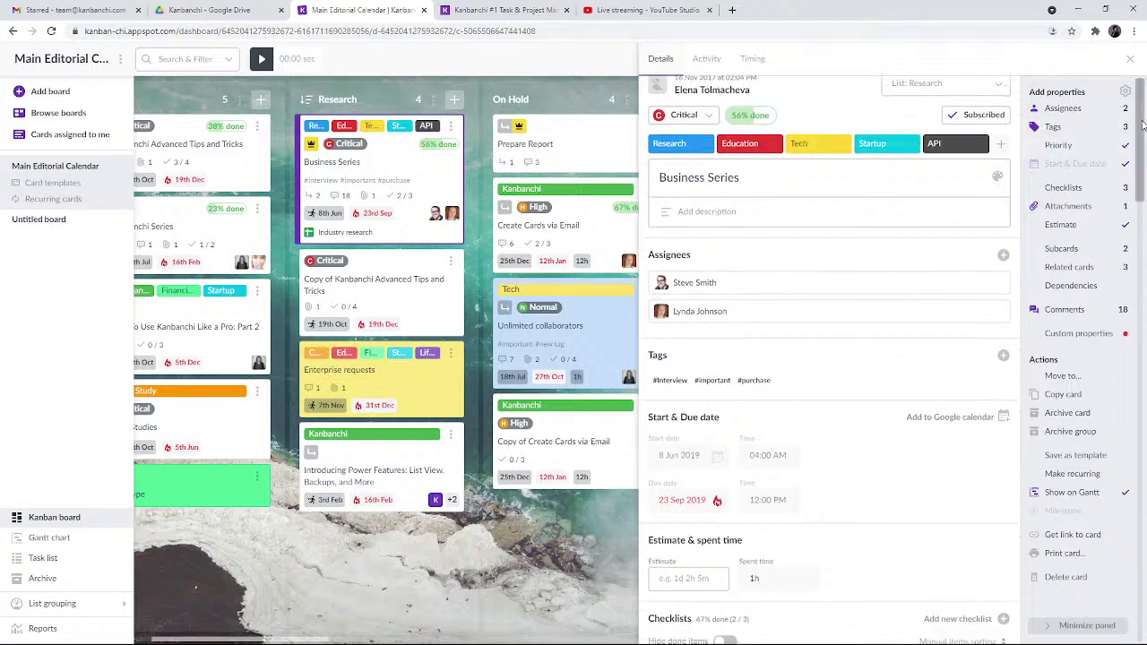
pyautogui.click(755, 166)
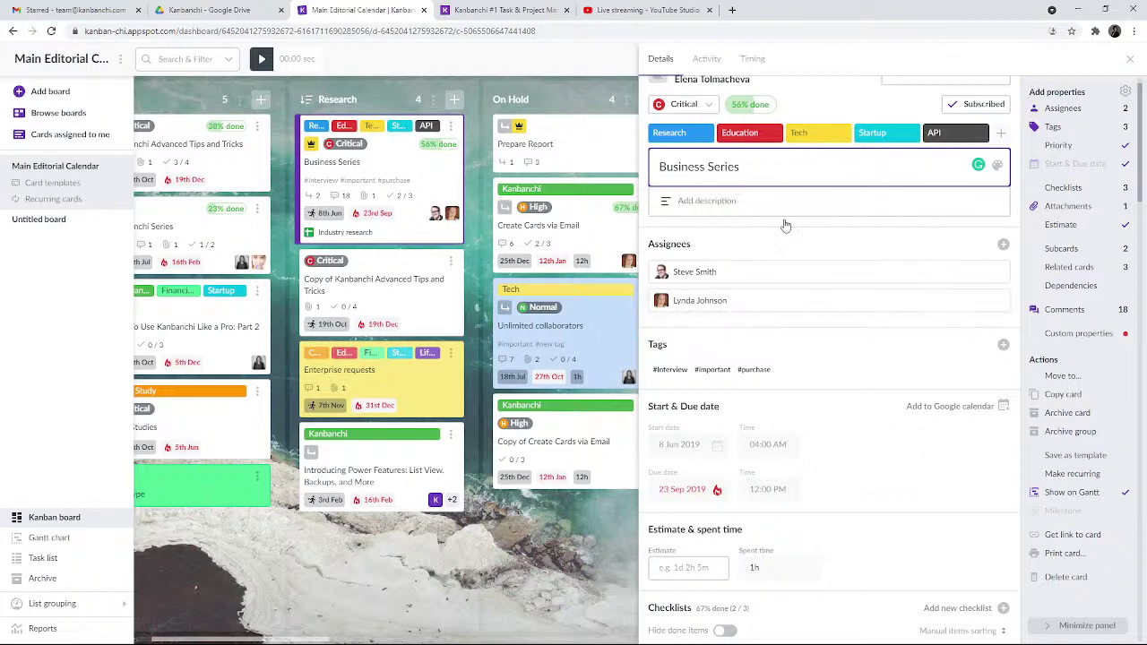
pyautogui.click(1004, 245)
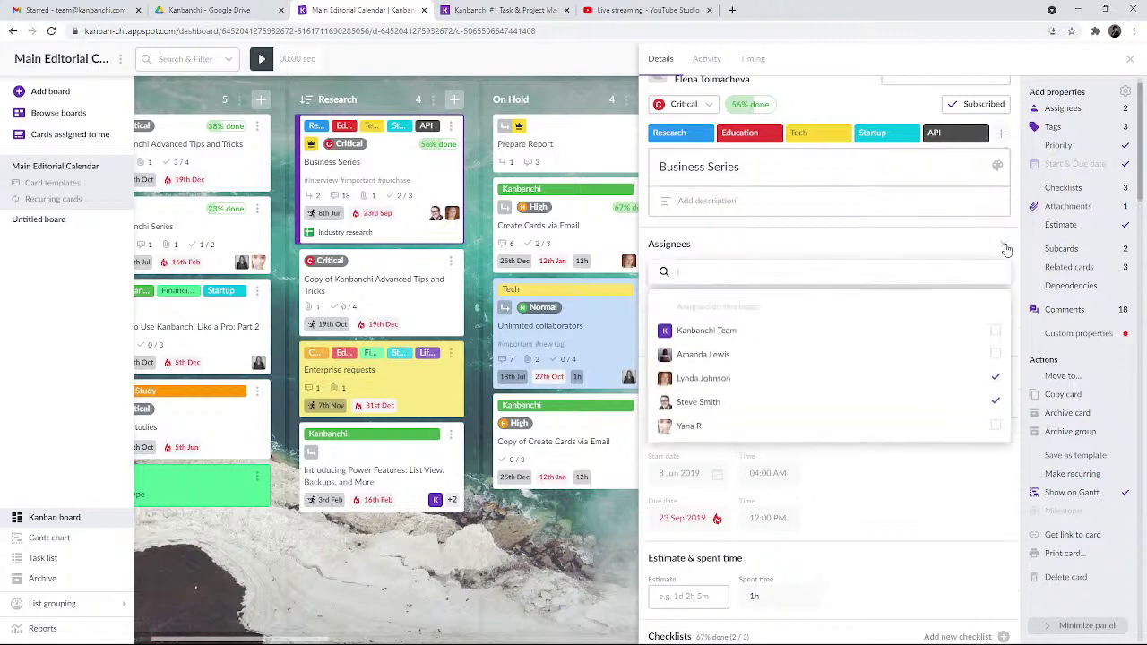
pyautogui.click(862, 243)
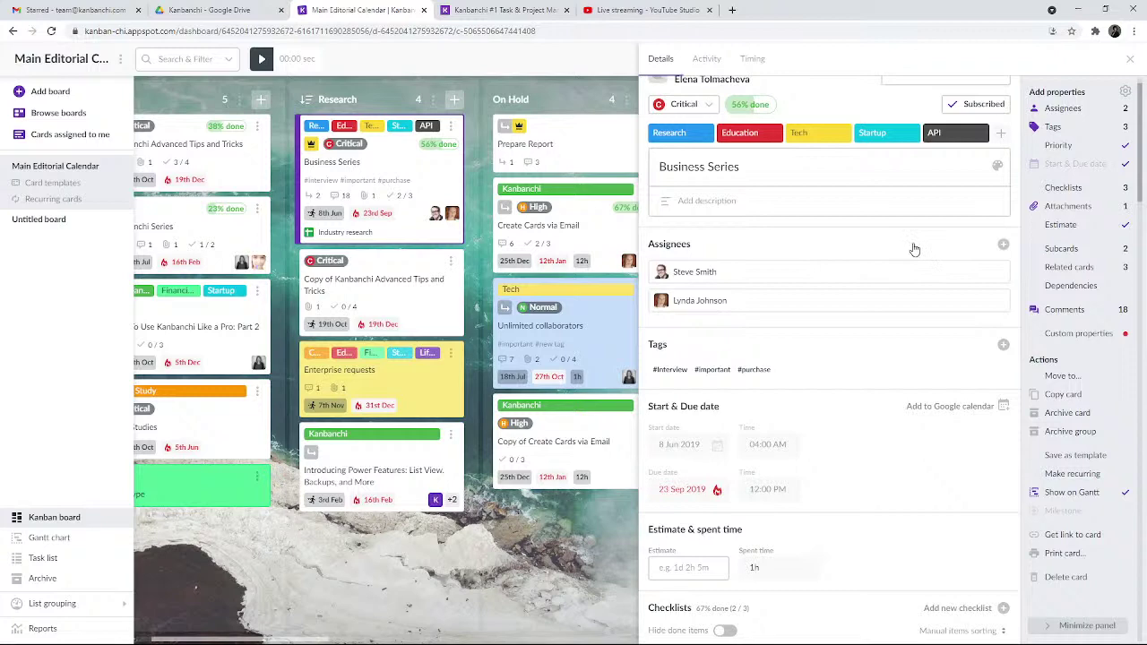
# Step: Close the card and examine the Main Editorial Calendar board's sharing settings for people, groups and link access
pyautogui.click(1131, 61)
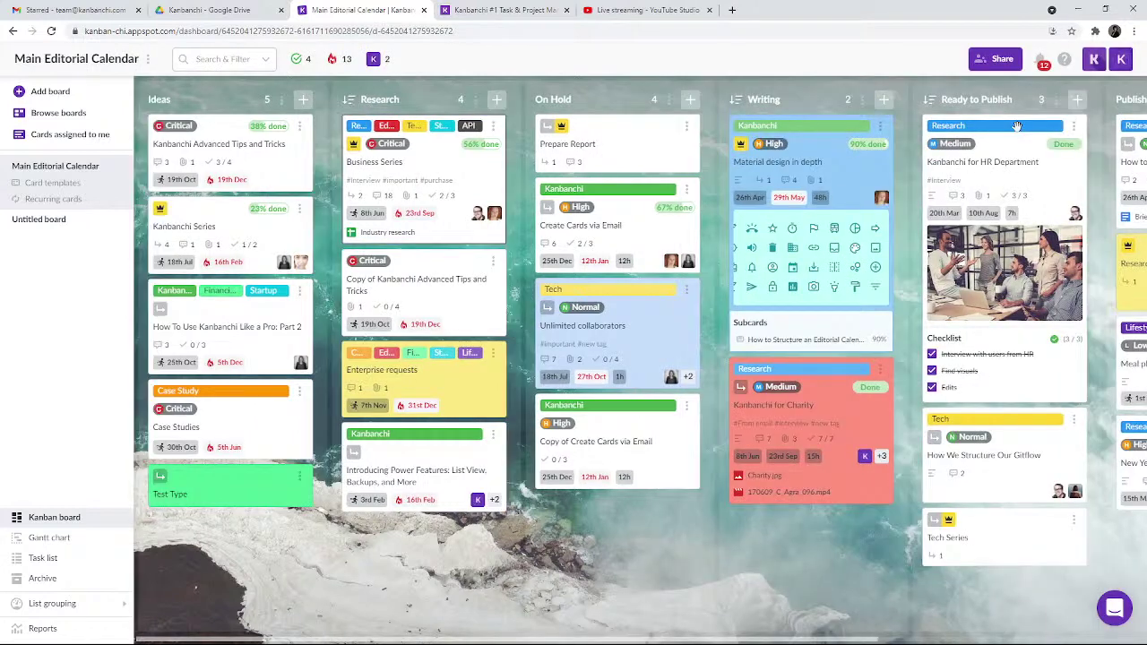
pyautogui.click(1004, 61)
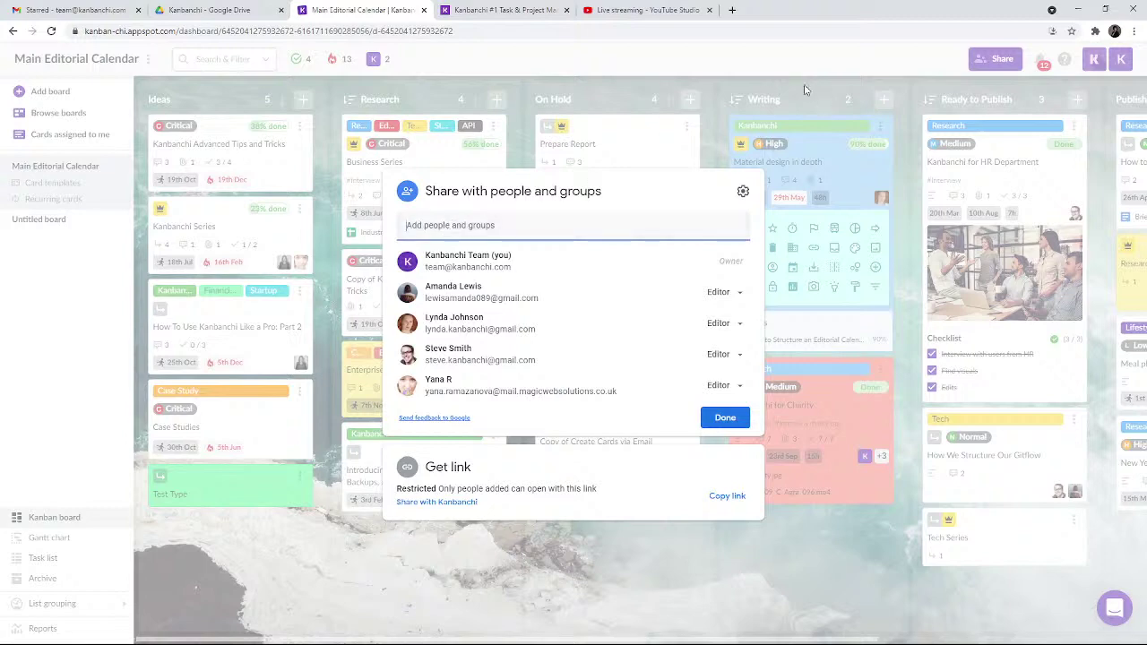
pyautogui.click(780, 66)
# Step: Reopen the Business Series card and examine its tags, start and due dates, estimate and spent time, and checklists
pyautogui.click(466, 190)
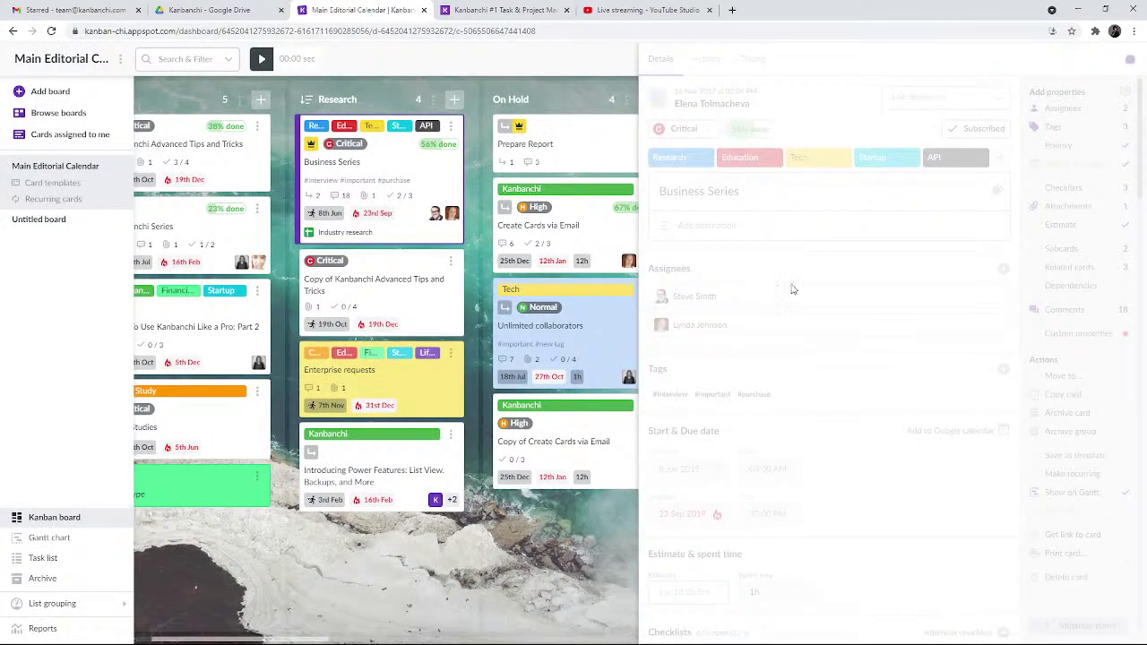
pyautogui.scroll(-1, 976, 267)
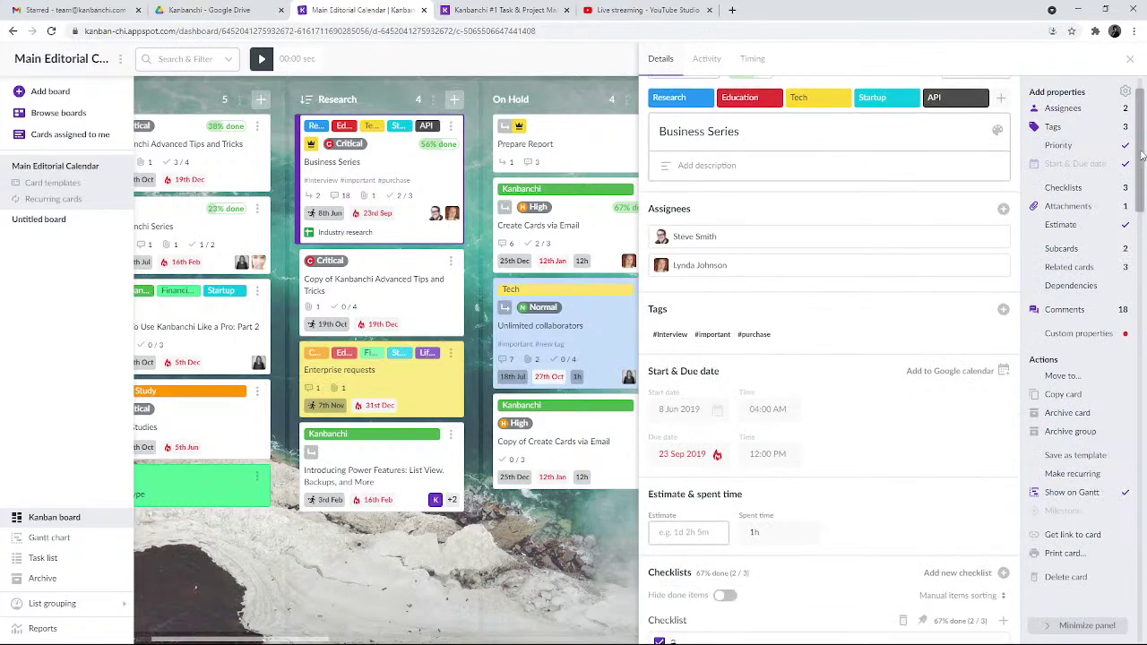
pyautogui.scroll(-1, 1142, 157)
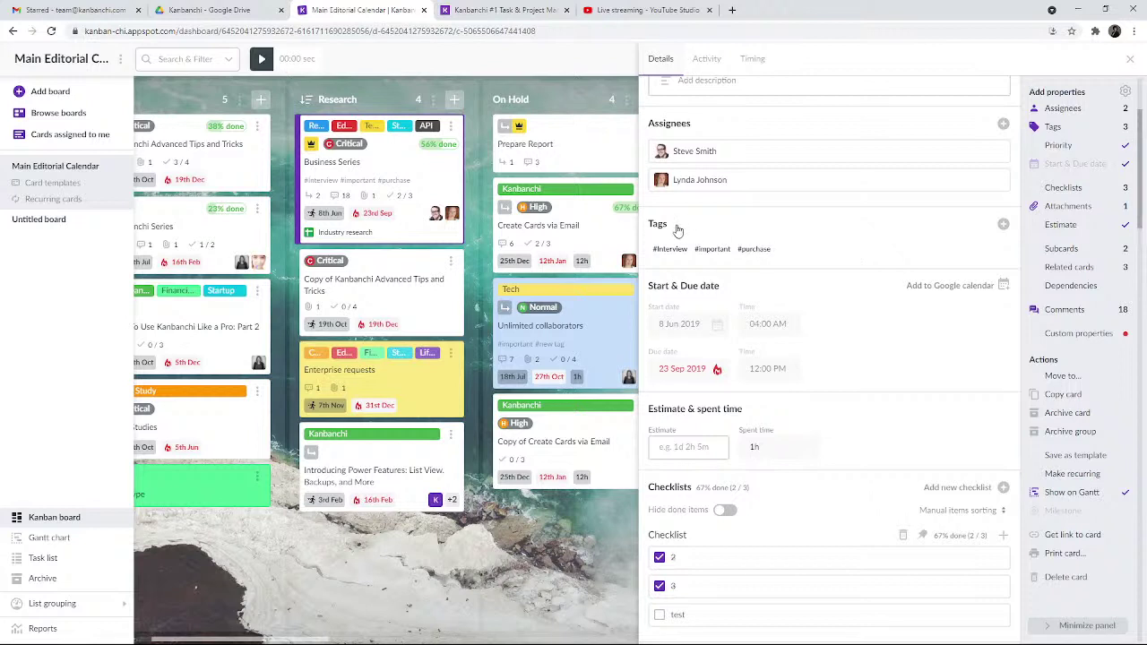
pyautogui.moveTo(1143, 155); pyautogui.dragTo(1145, 160)
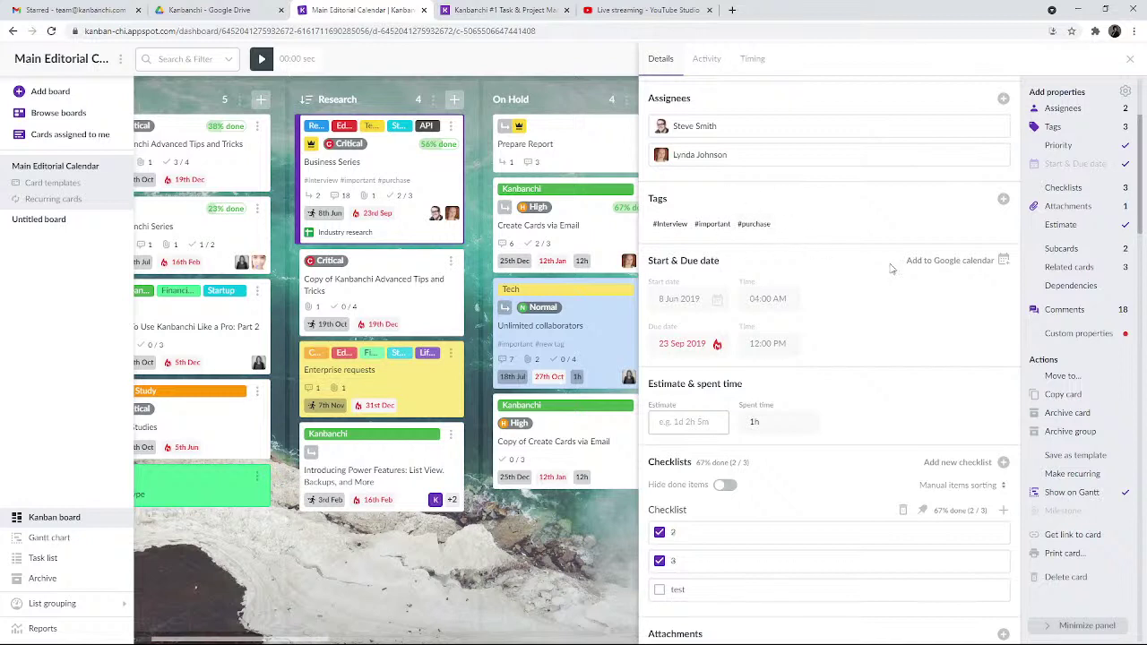
pyautogui.scroll(-2, 1142, 159)
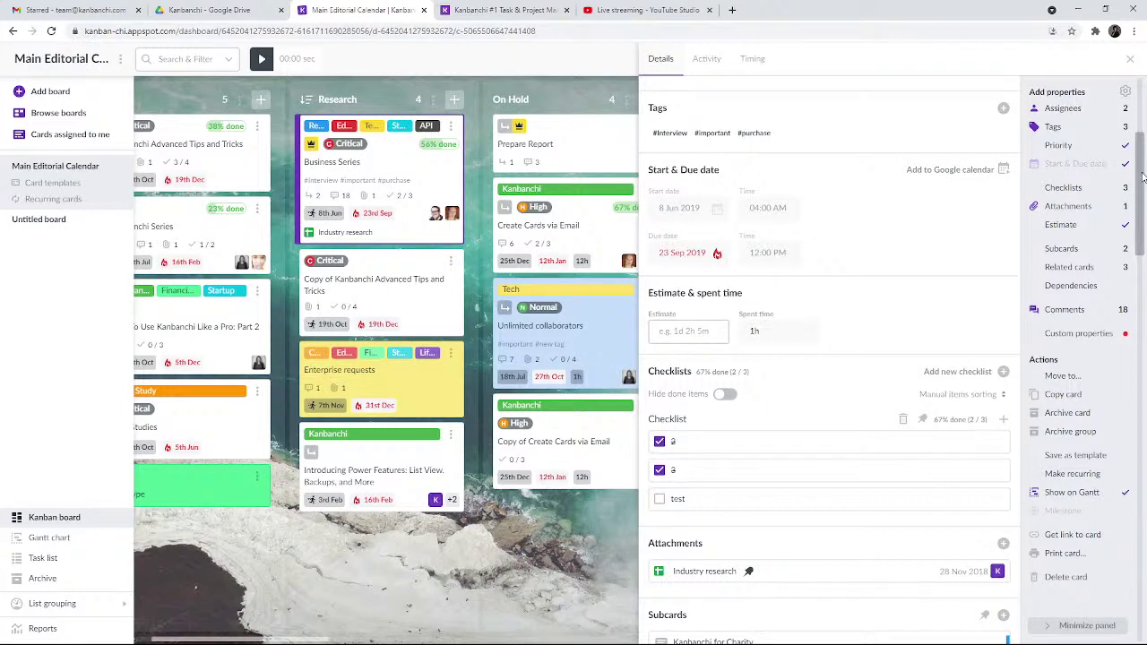
pyautogui.moveTo(1143, 180); pyautogui.dragTo(1142, 184)
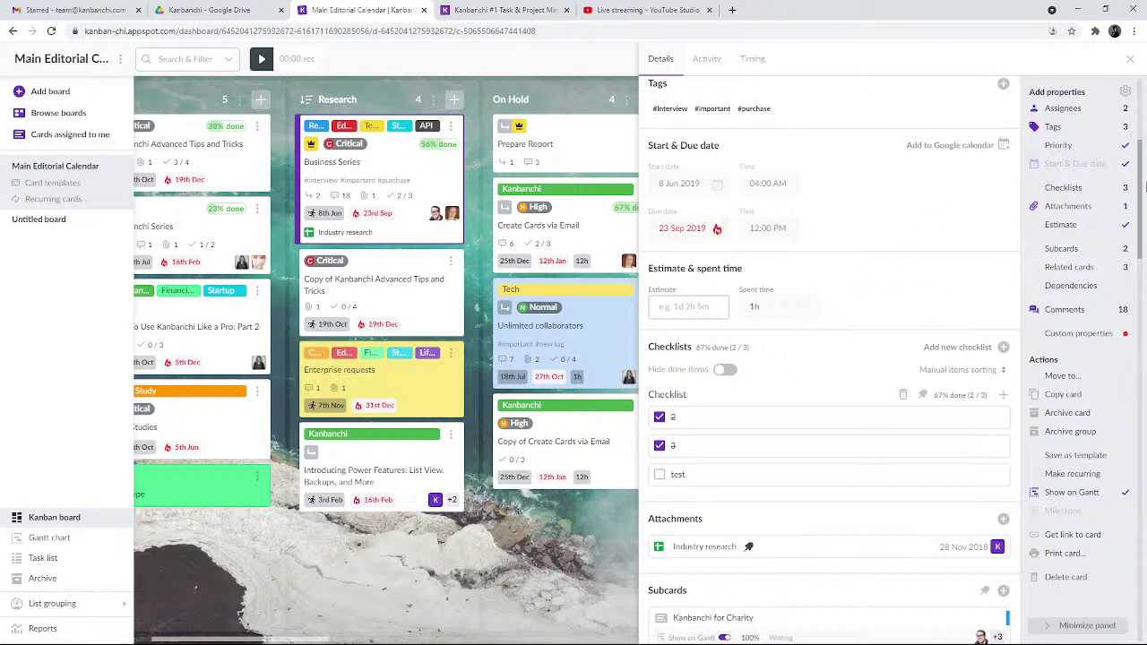
pyautogui.moveTo(1142, 185); pyautogui.dragTo(1143, 197)
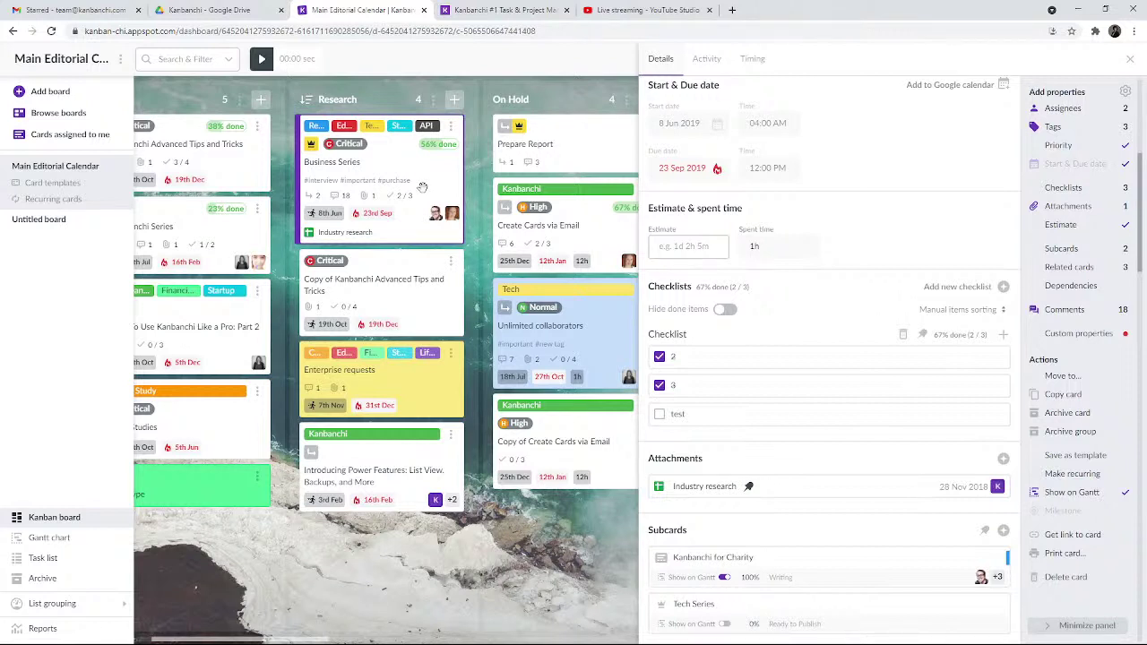
# Step: Track time on the Business Series card with the timer and save the progress with the comment "Review please"
pyautogui.click(260, 60)
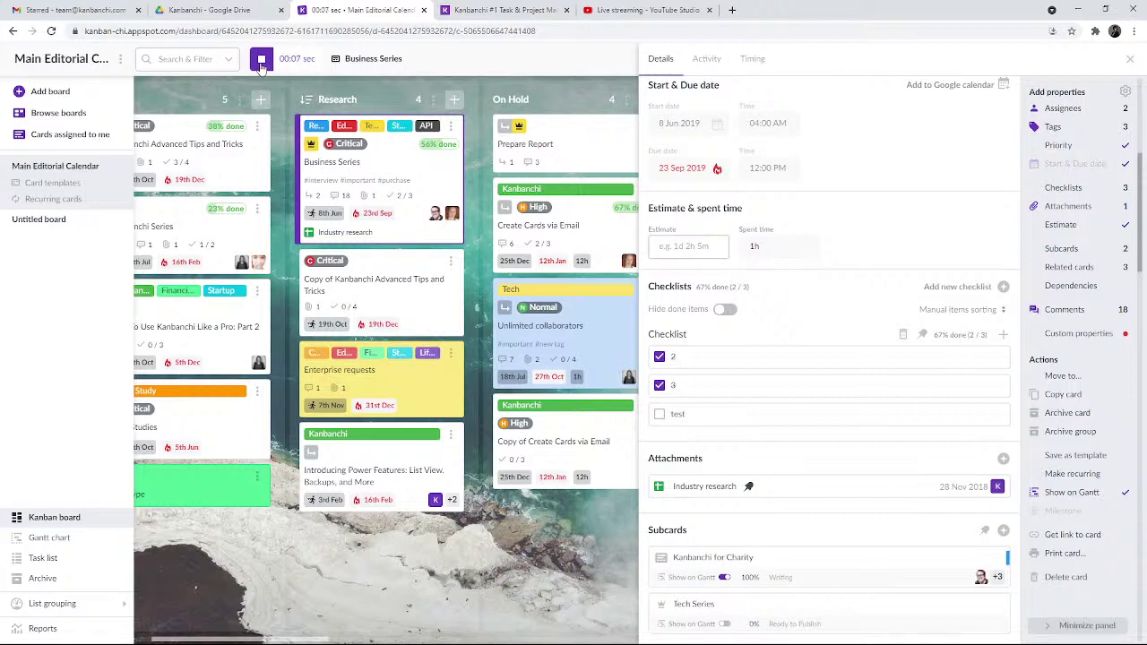
pyautogui.click(262, 61)
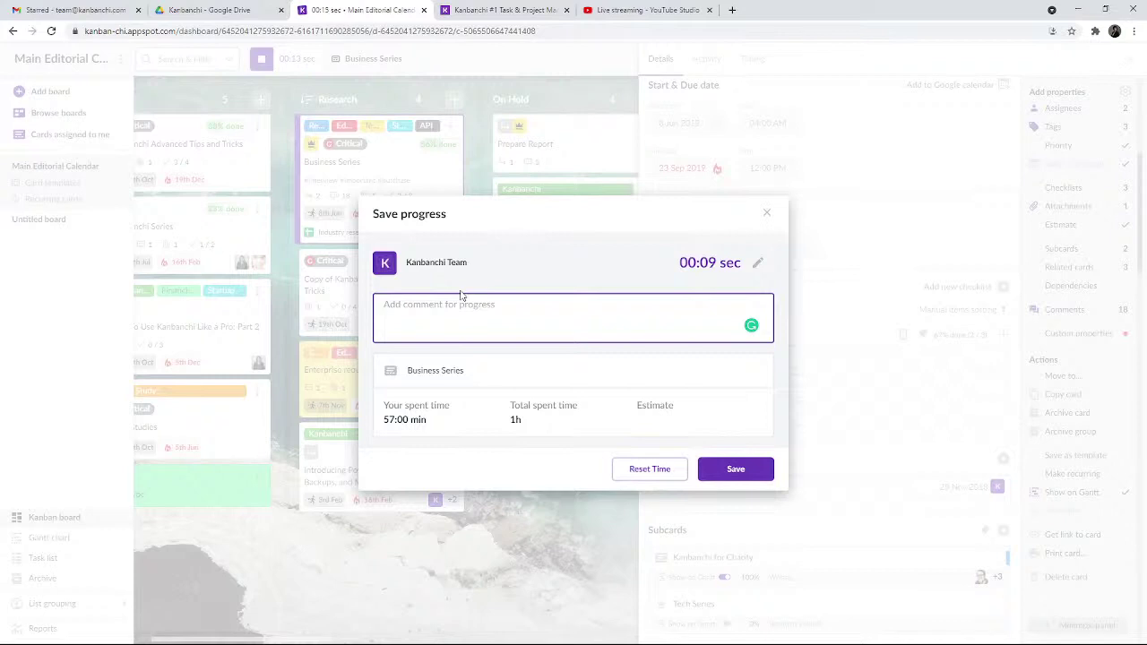
pyautogui.write('Review please')
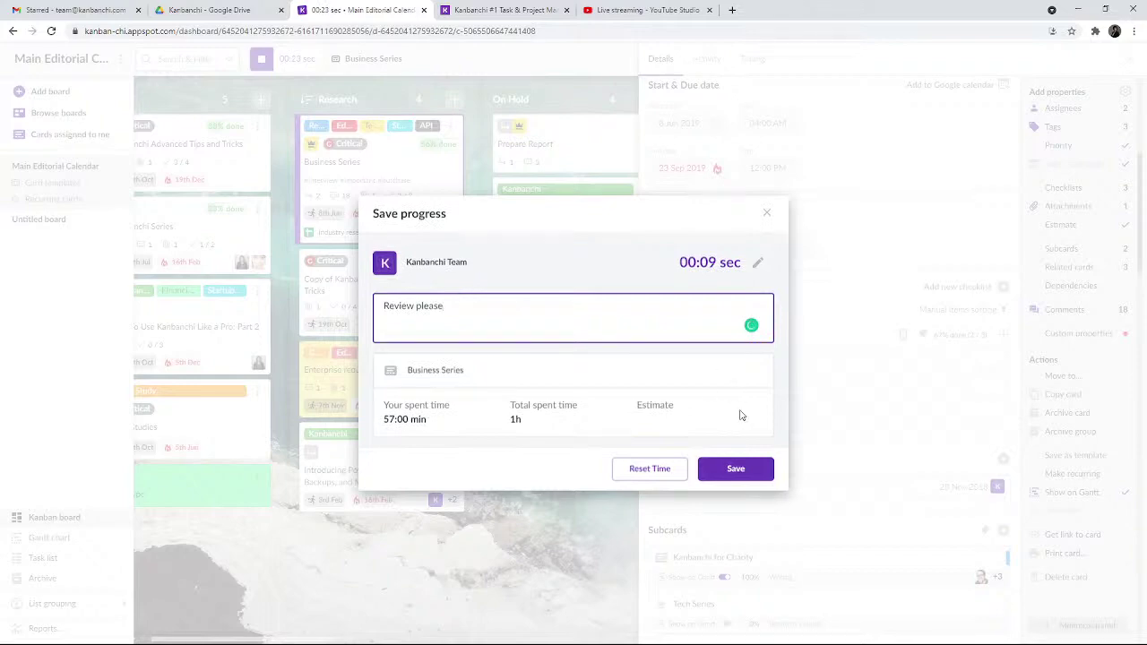
pyautogui.click(740, 472)
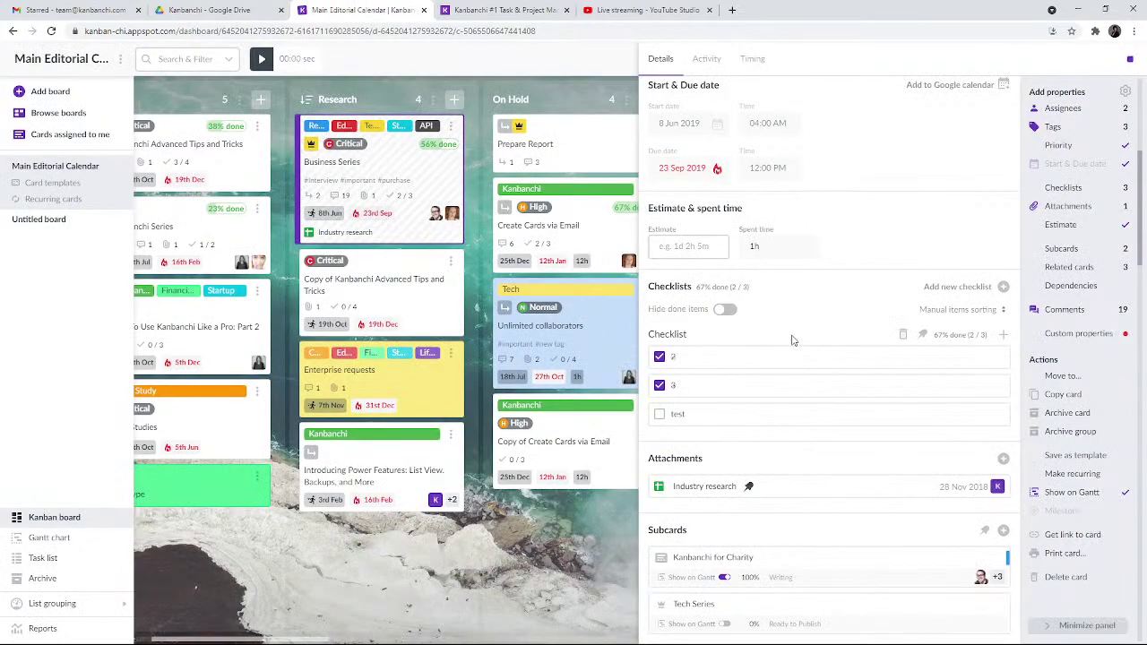
# Step: Check the saved time entry in the Business Series card's comments and the card's total spent time
pyautogui.moveTo(691, 578)
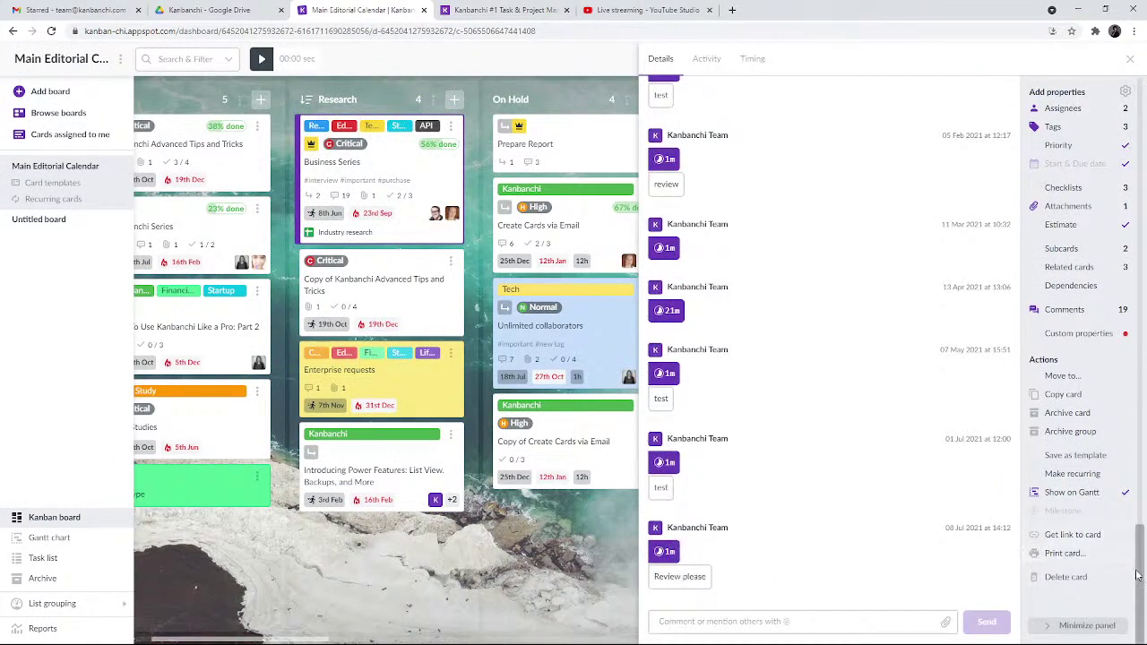
pyautogui.moveTo(1137, 578); pyautogui.dragTo(1131, 240)
pyautogui.moveTo(1141, 297); pyautogui.dragTo(1145, 289)
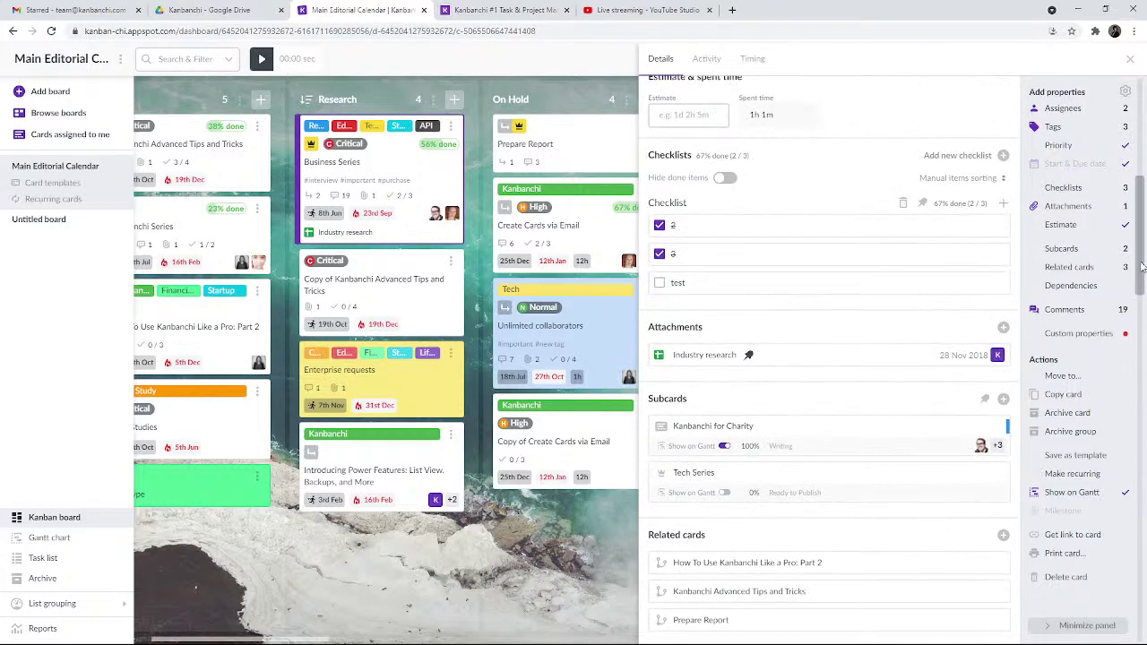
pyautogui.scroll(2, 1143, 269)
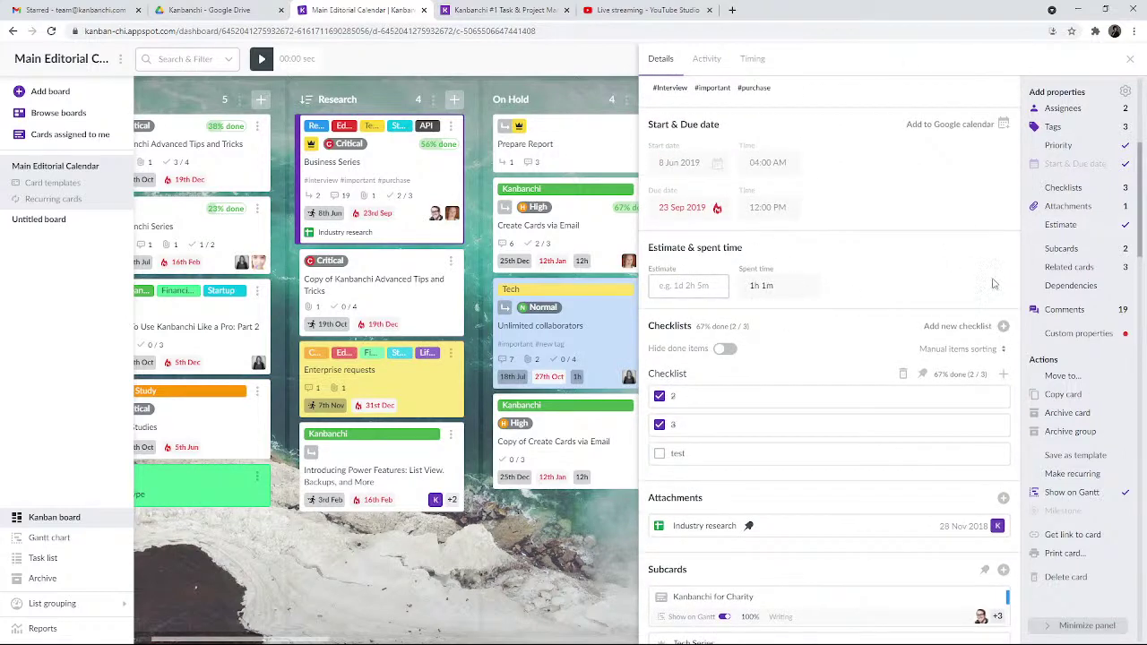
# Step: Pin the Business Series card's checklist so it shows on the board, and unpin it again
pyautogui.scroll(-1, 1141, 191)
pyautogui.scroll(-2, 1141, 190)
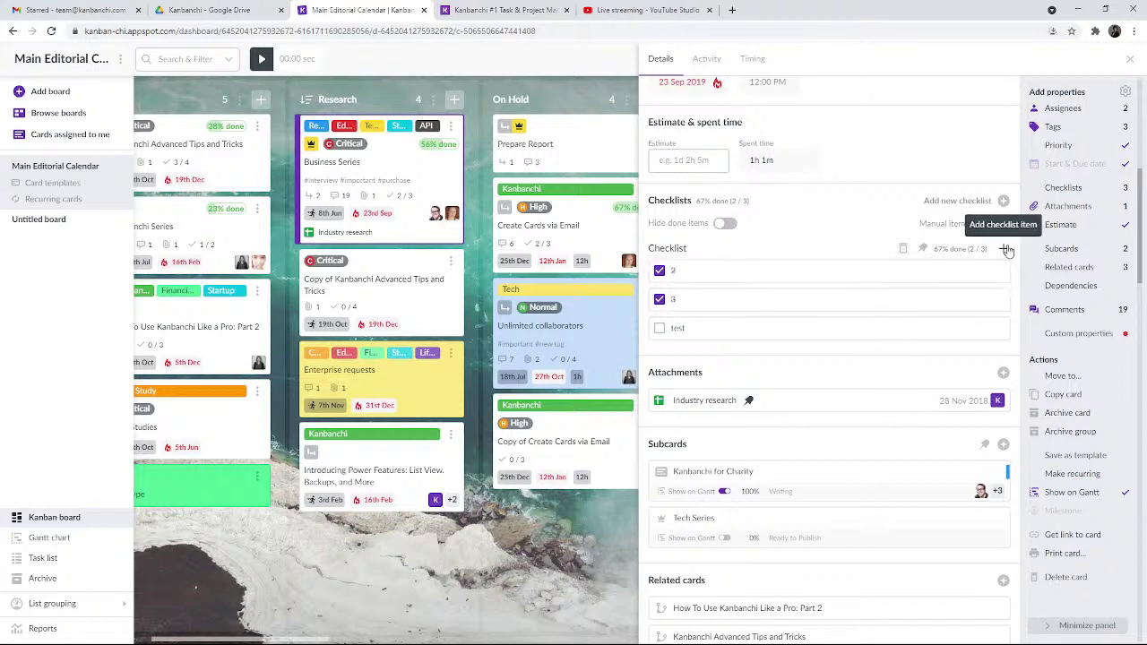
pyautogui.click(922, 249)
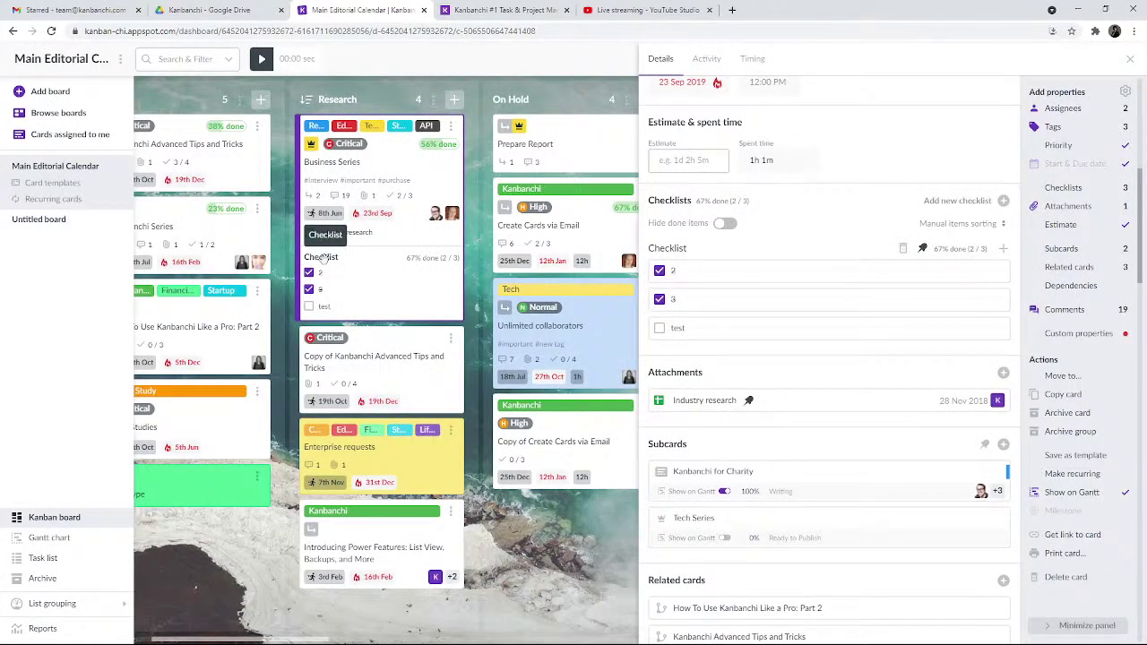
pyautogui.click(923, 249)
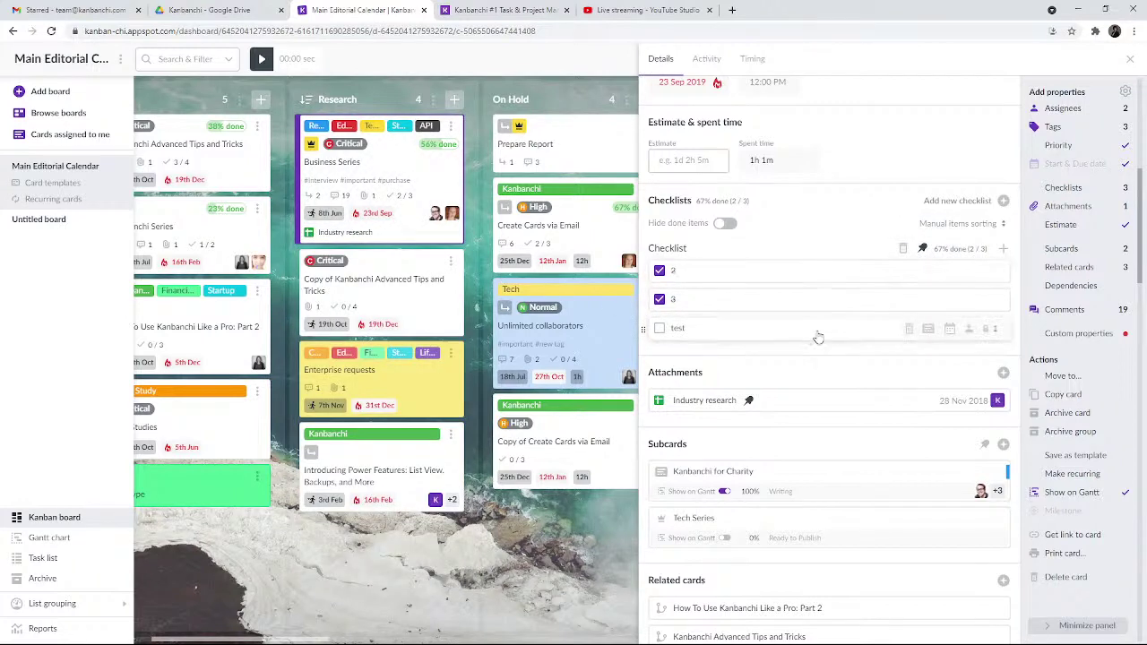
# Step: Examine the file sources for adding an attachment to the Business Series card, and cancel without attaching a file
pyautogui.moveTo(1144, 211); pyautogui.dragTo(1145, 238)
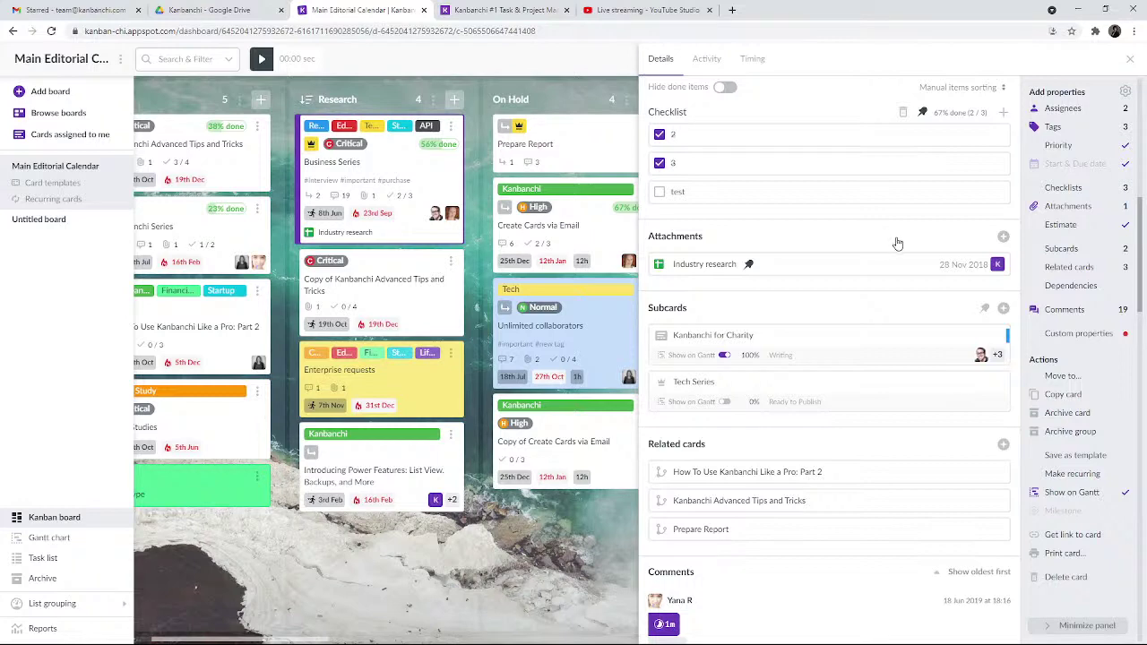
pyautogui.click(1003, 237)
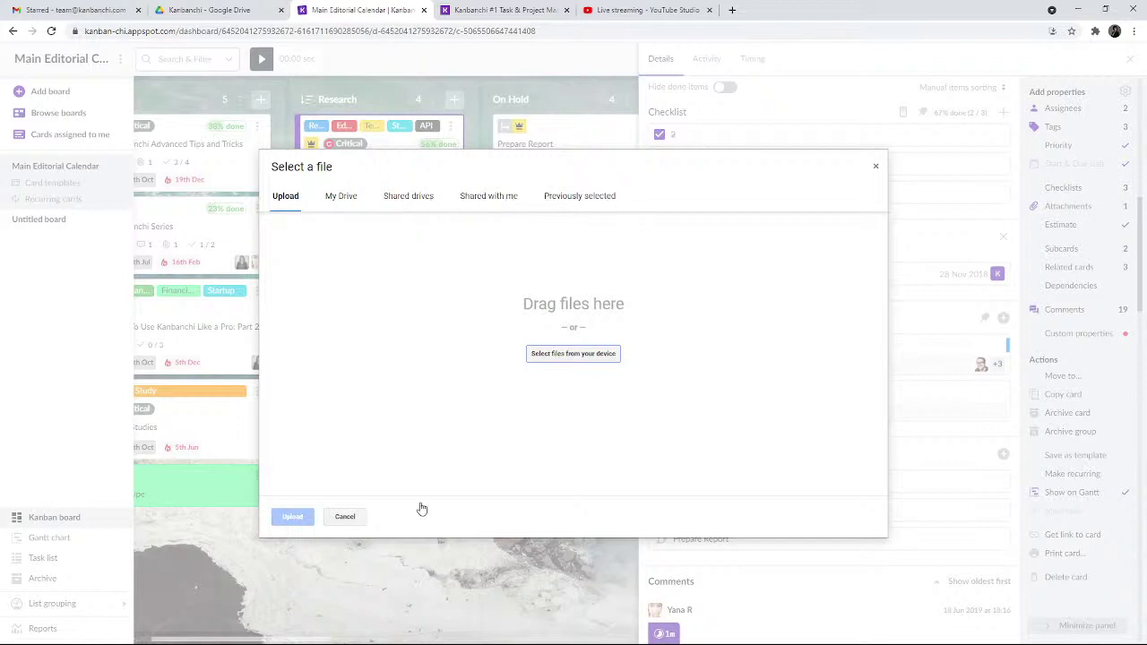
pyautogui.click(344, 518)
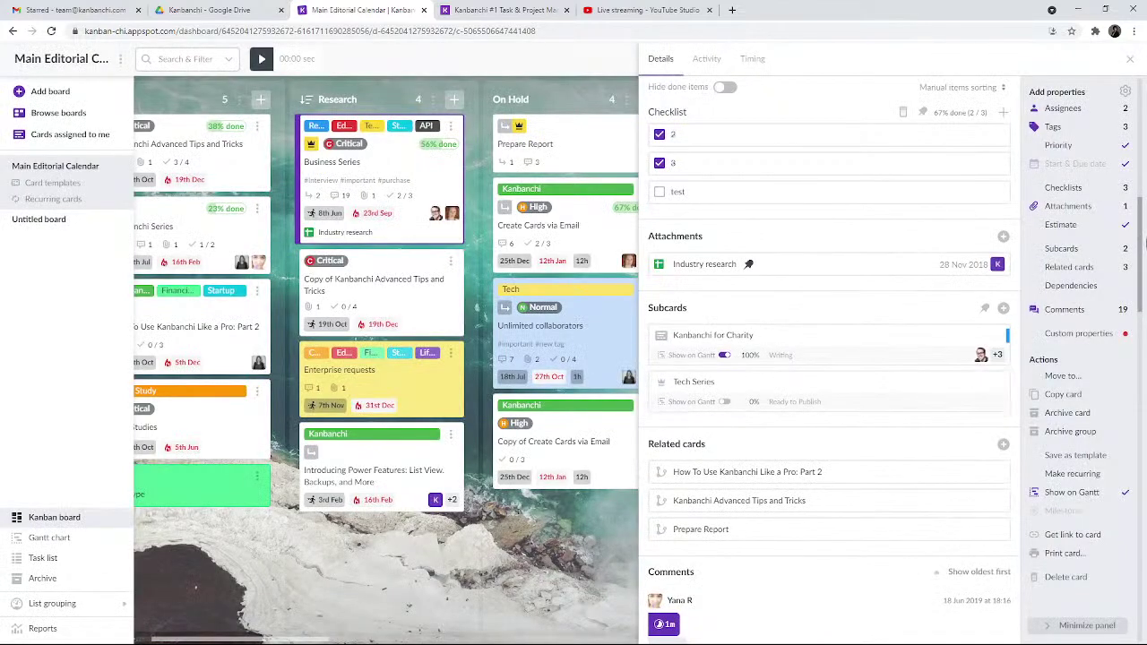
# Step: Examine which cards can be added as subcards of Business Series, without adding any
pyautogui.scroll(-1, 1143, 235)
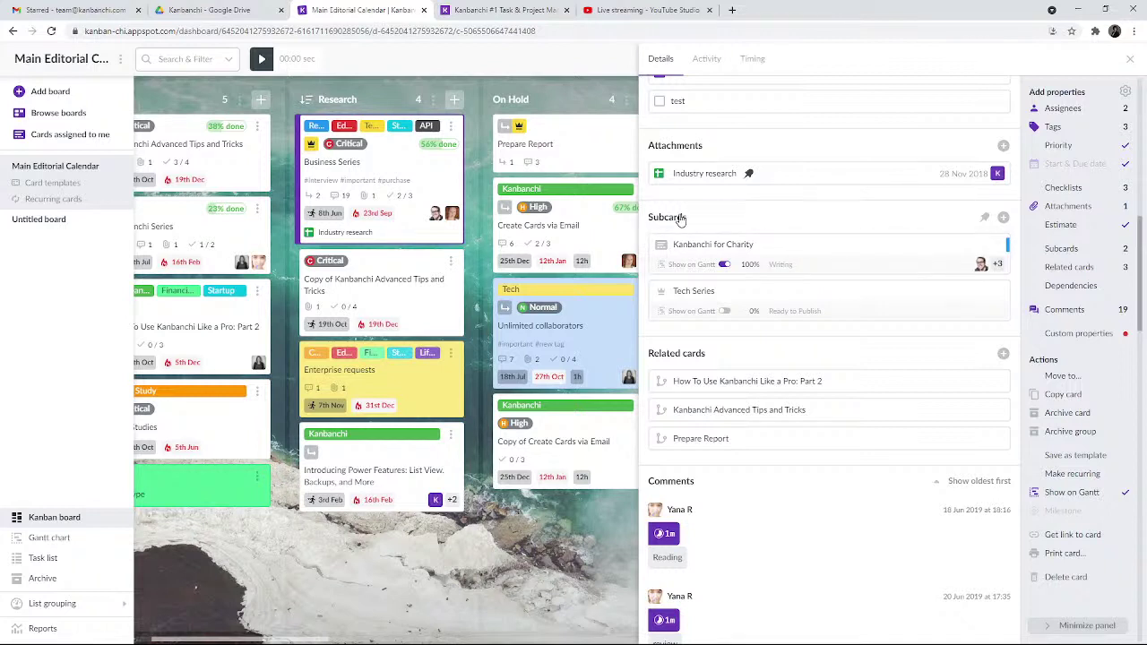
pyautogui.click(1004, 220)
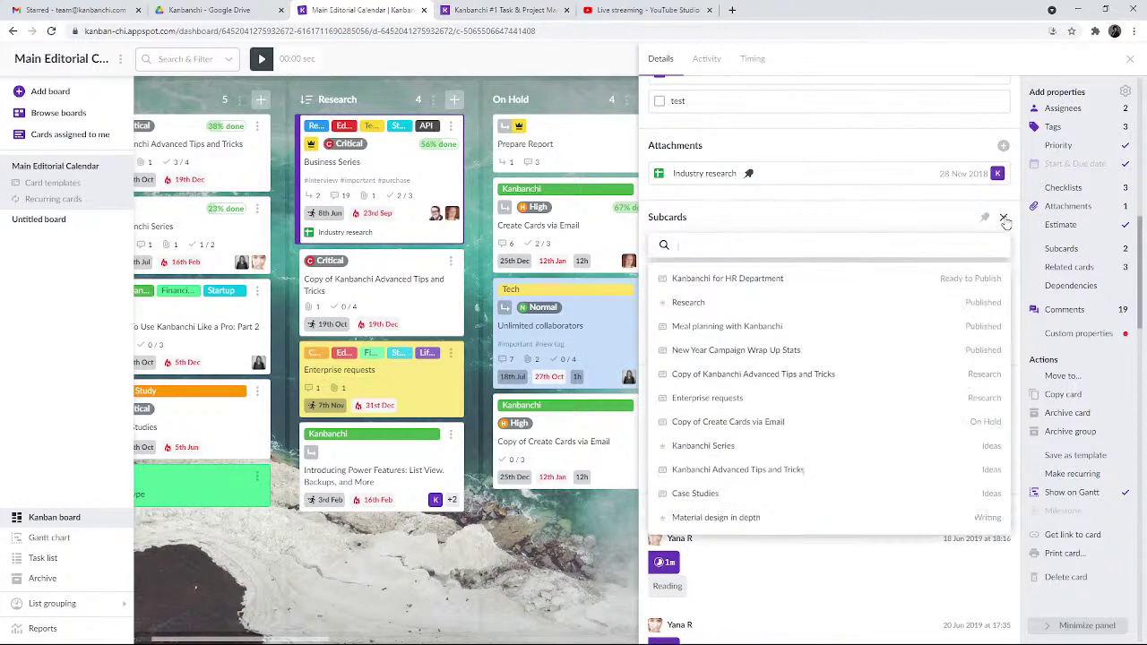
pyautogui.click(861, 225)
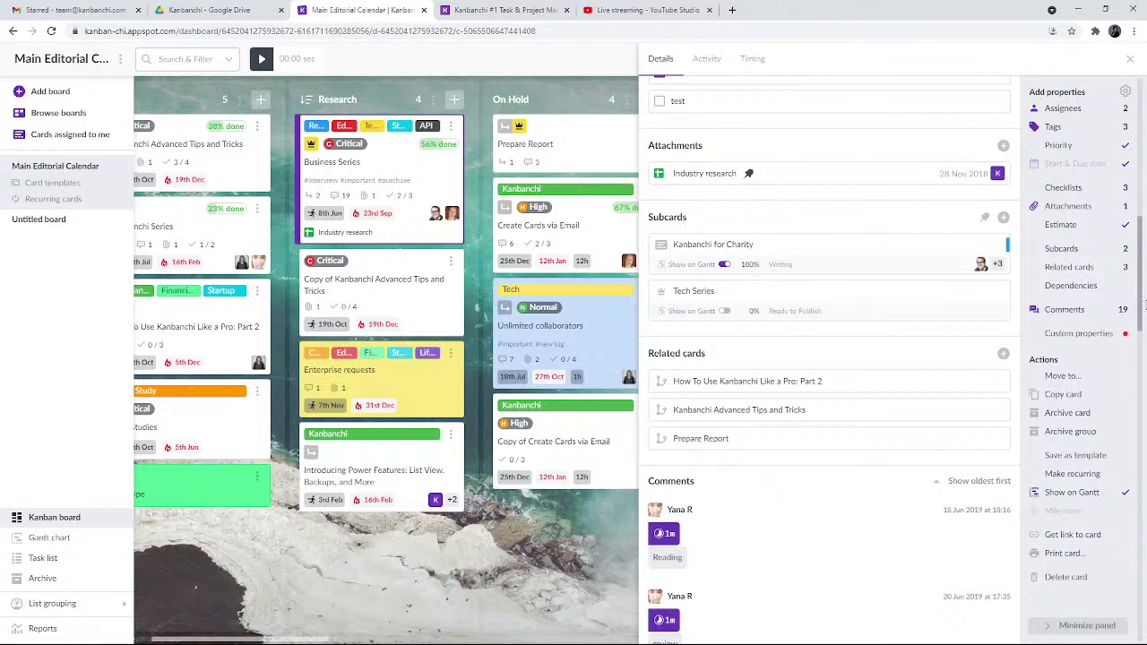
# Step: Examine the Business Series card's related cards, comments and the members who can be mentioned in a new comment, without posting one
pyautogui.moveTo(1140, 296)
pyautogui.mouseDown()
pyautogui.moveTo(1143, 260)
pyautogui.moveTo(1145, 313)
pyautogui.mouseUp()
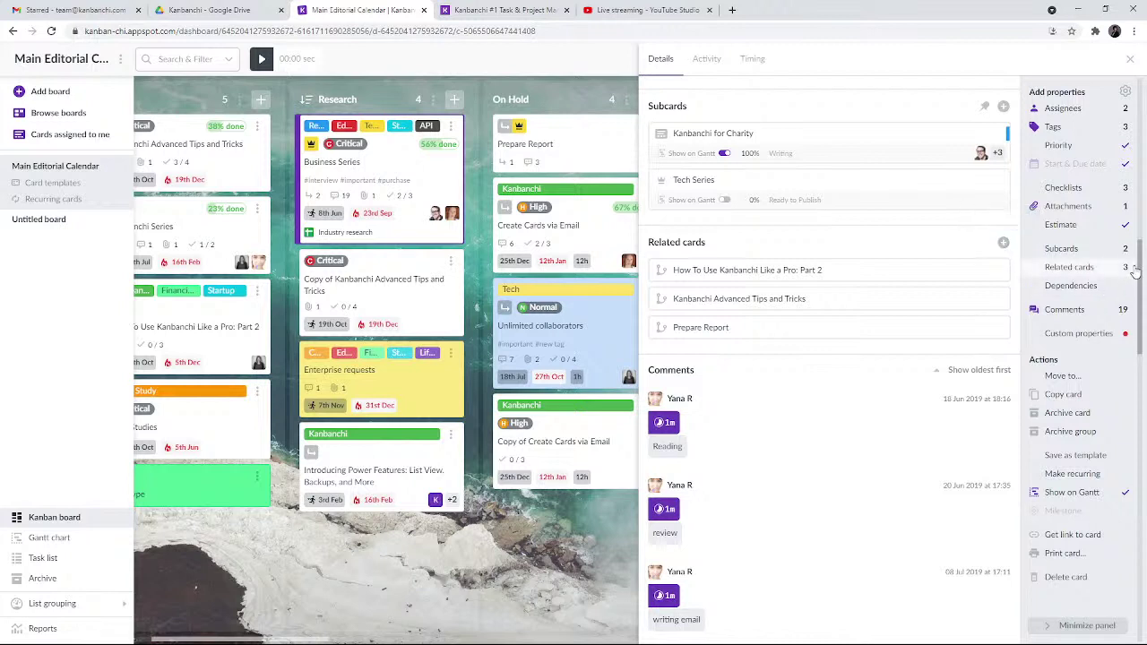
pyautogui.scroll(-3, 1139, 263)
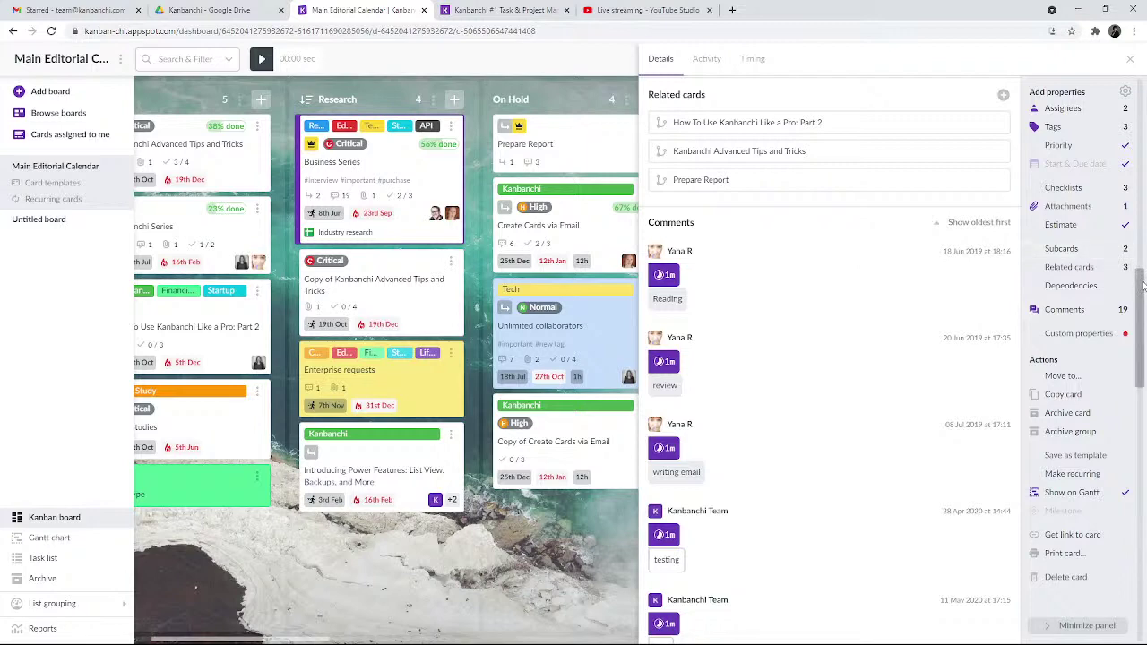
pyautogui.moveTo(1142, 285); pyautogui.dragTo(1143, 560)
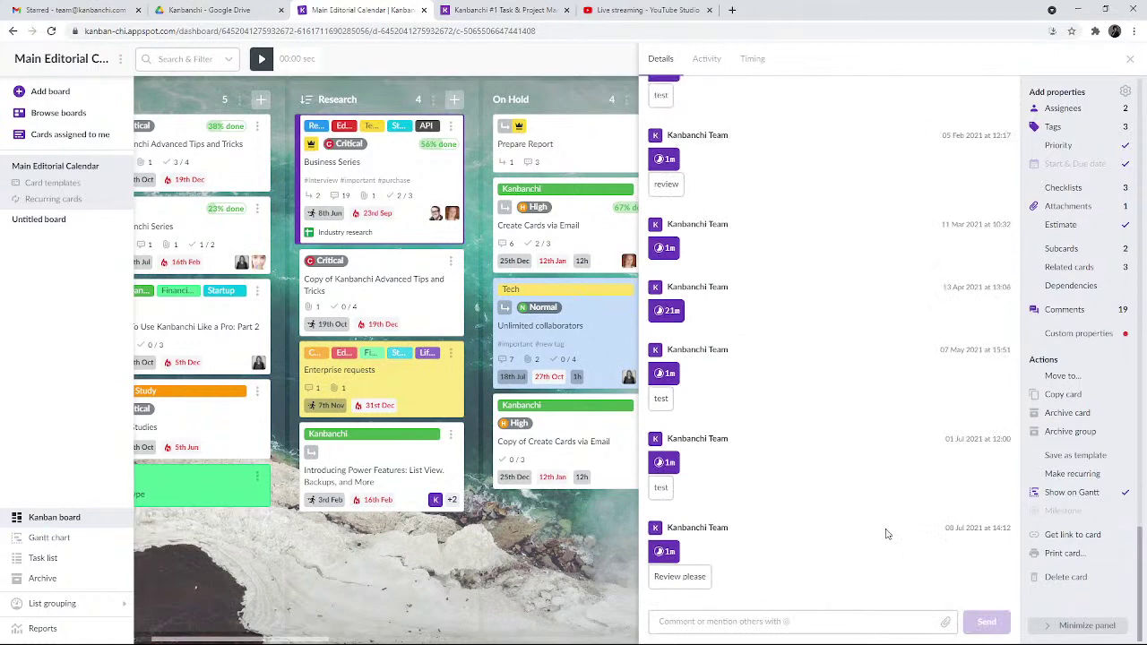
pyautogui.click(685, 623)
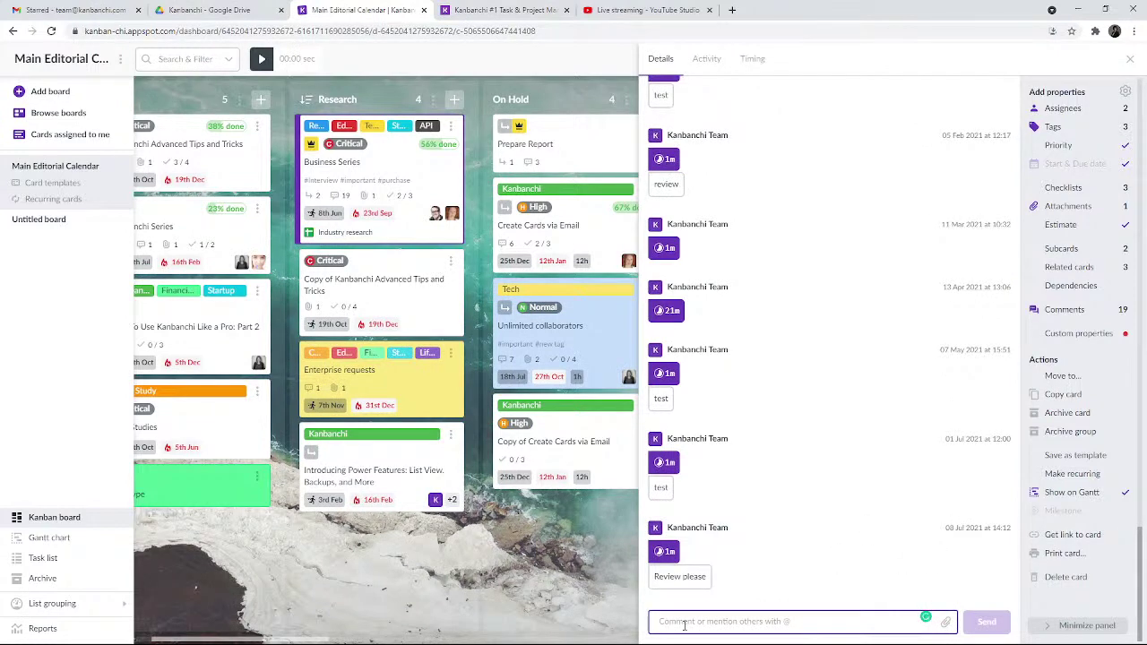
pyautogui.write('@')
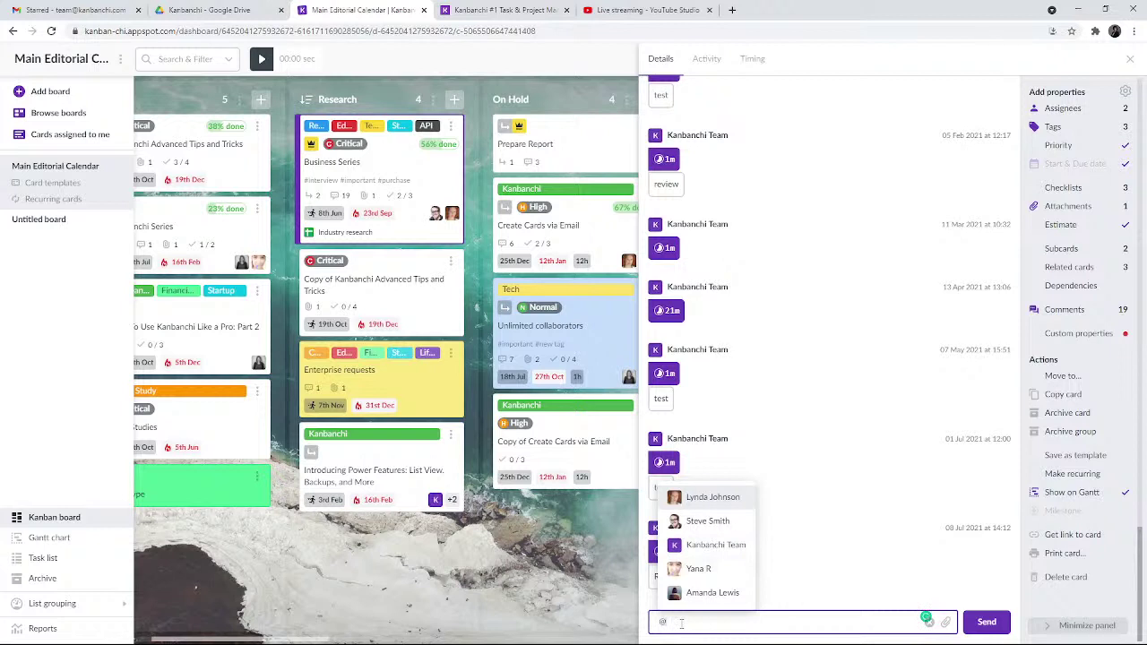
pyautogui.press('BackSpace')
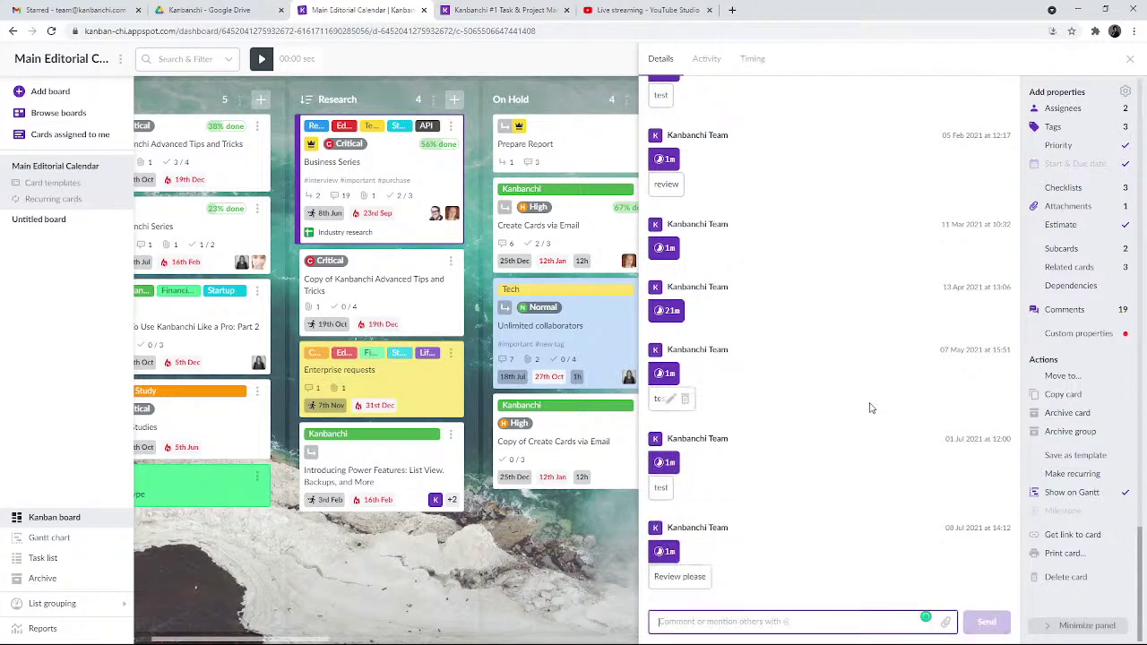
# Step: Review the Business Series card's comment history alongside its available properties and actions, and close the card
pyautogui.moveTo(1141, 596); pyautogui.dragTo(1144, 254)
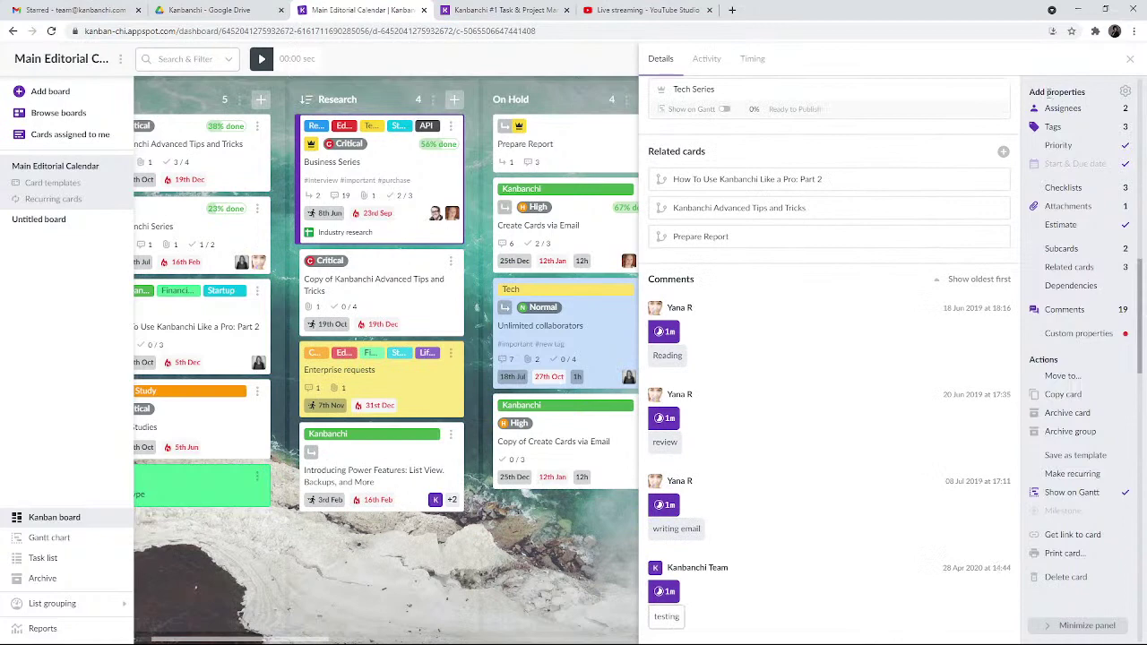
pyautogui.moveTo(1143, 311)
pyautogui.mouseDown()
pyautogui.moveTo(1144, 300)
pyautogui.moveTo(1143, 334)
pyautogui.mouseUp()
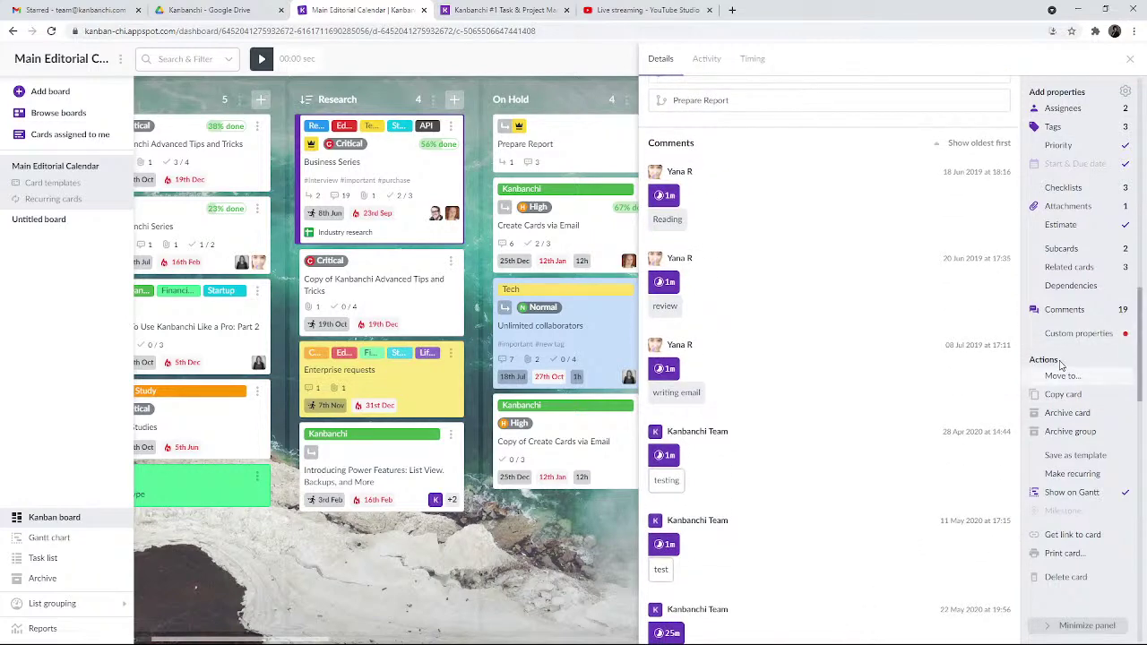
pyautogui.scroll(-1, 1066, 376)
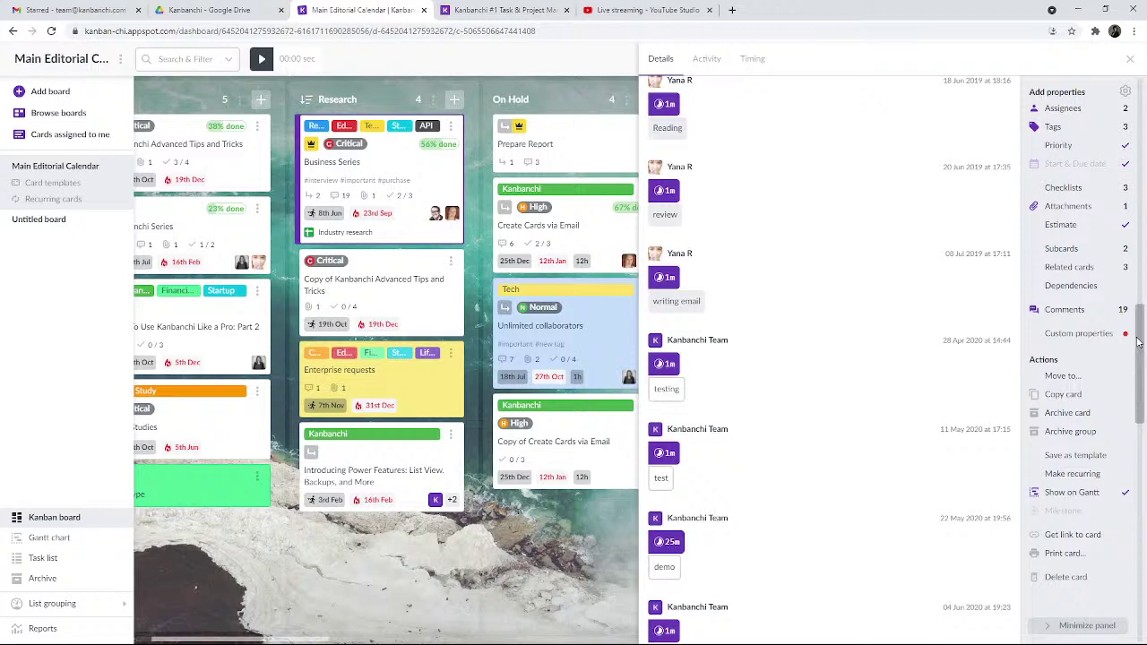
pyautogui.scroll(-1, 1138, 363)
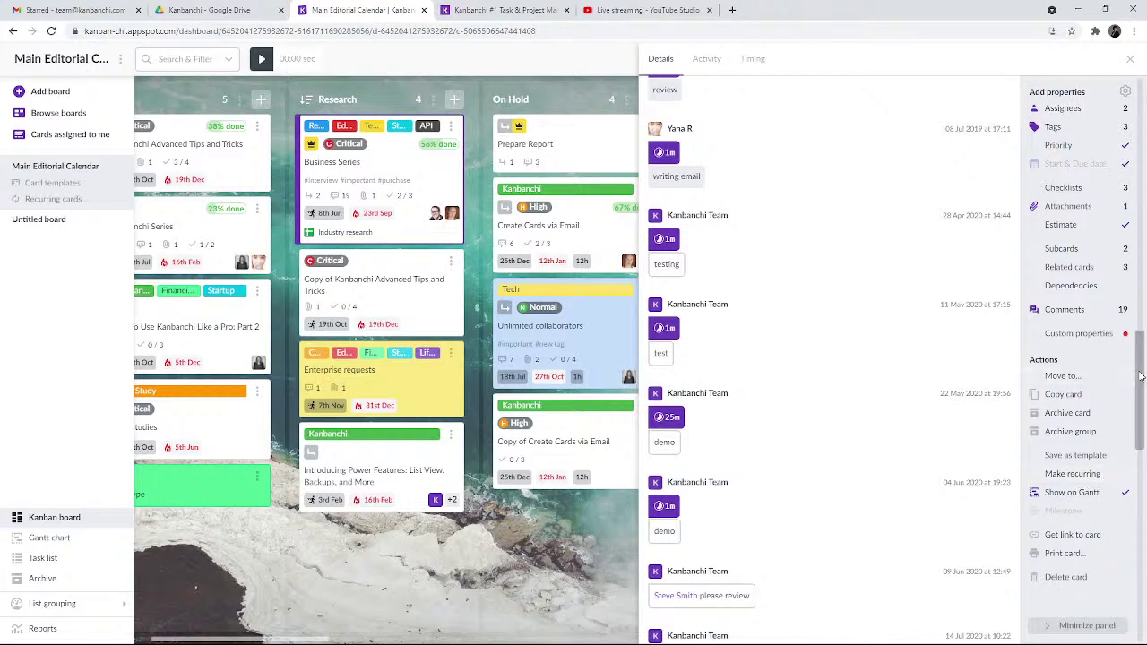
pyautogui.moveTo(1141, 379); pyautogui.dragTo(1142, 403)
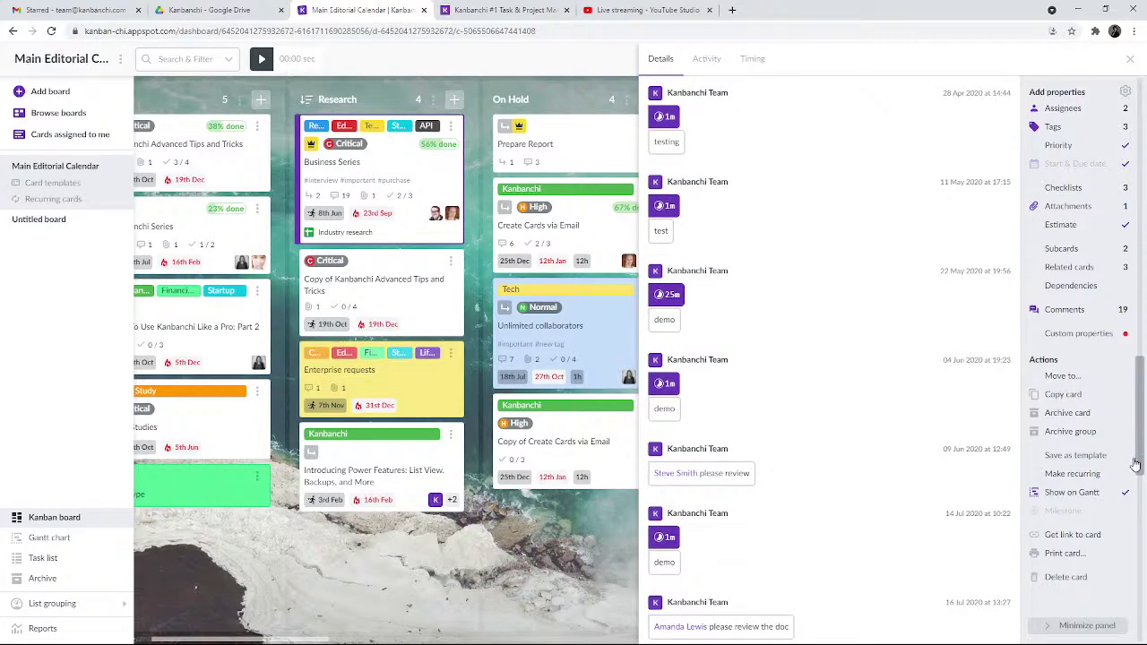
pyautogui.moveTo(1141, 403); pyautogui.dragTo(1143, 481)
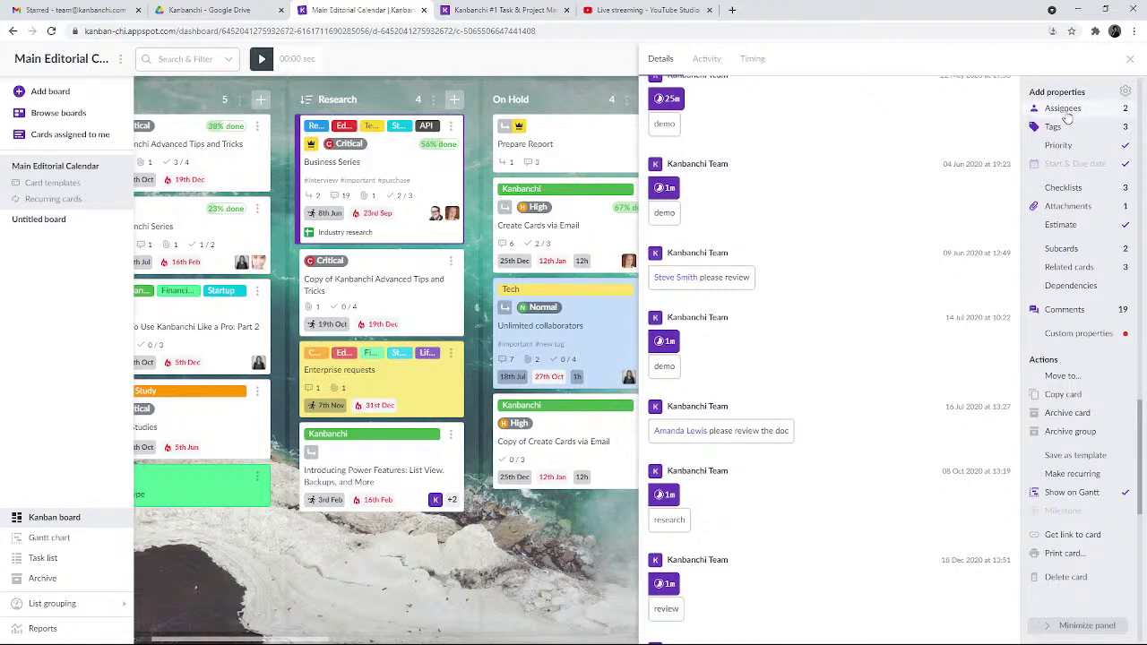
pyautogui.click(1132, 60)
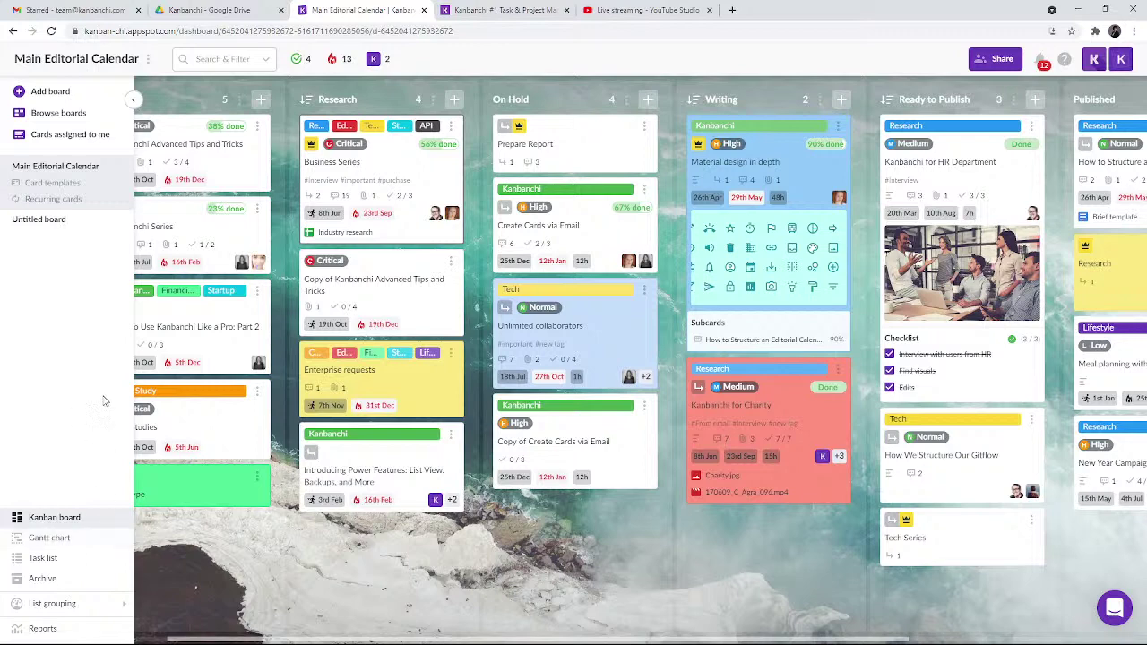
# Step: View the board as a task list, and group the cards by user to examine the team workload
pyautogui.click(45, 559)
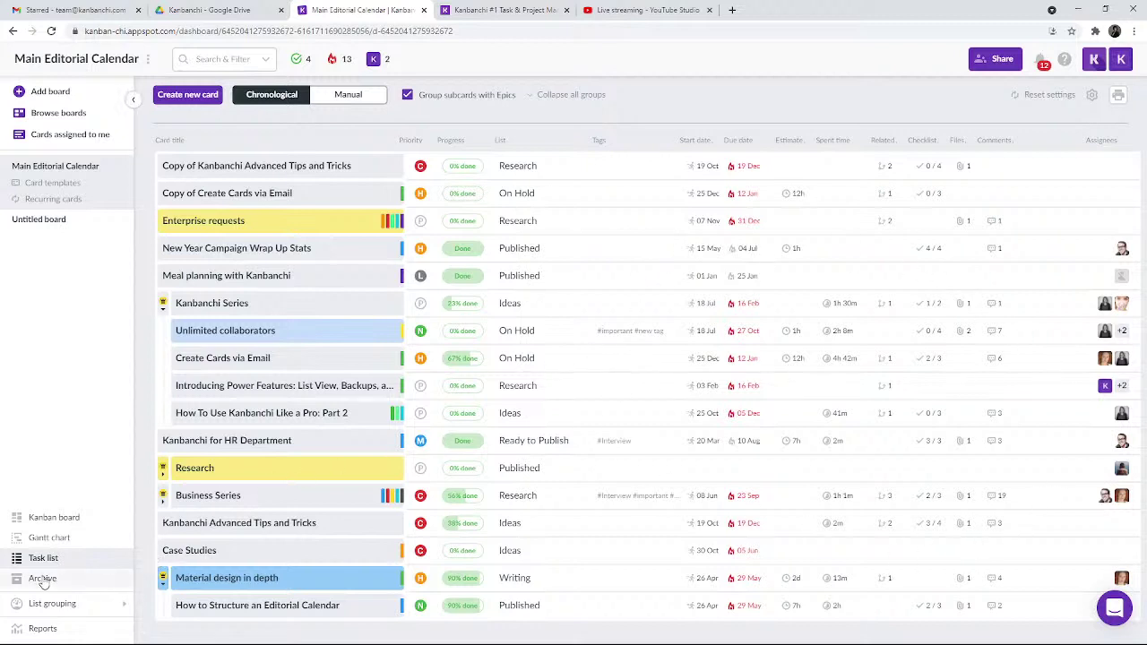
pyautogui.click(64, 604)
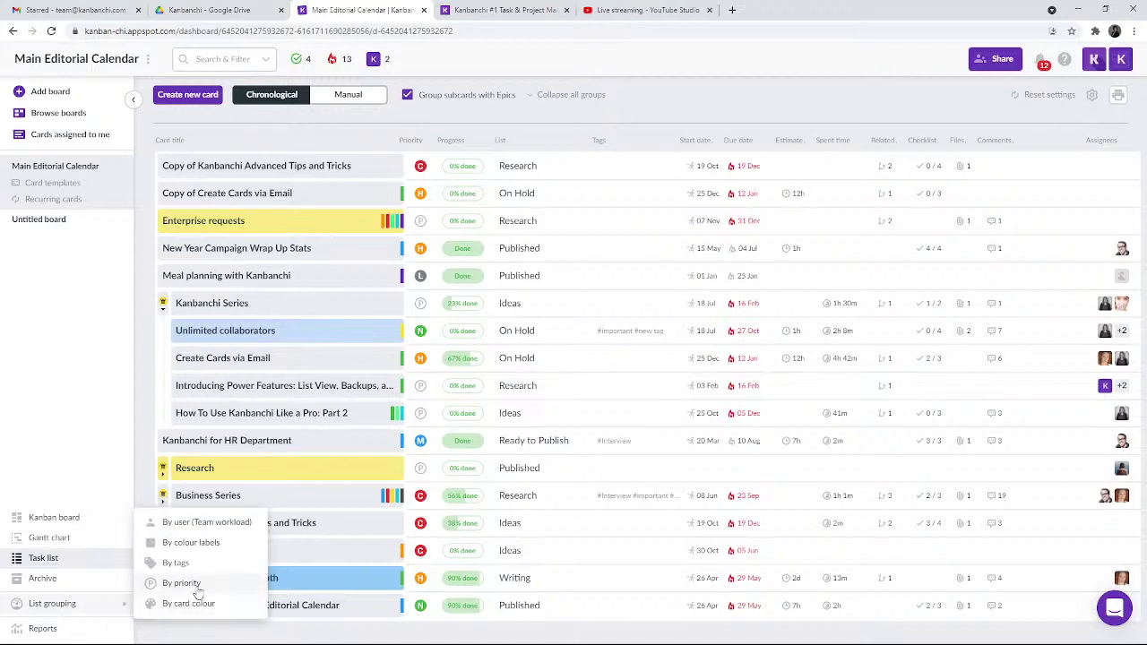
pyautogui.click(204, 524)
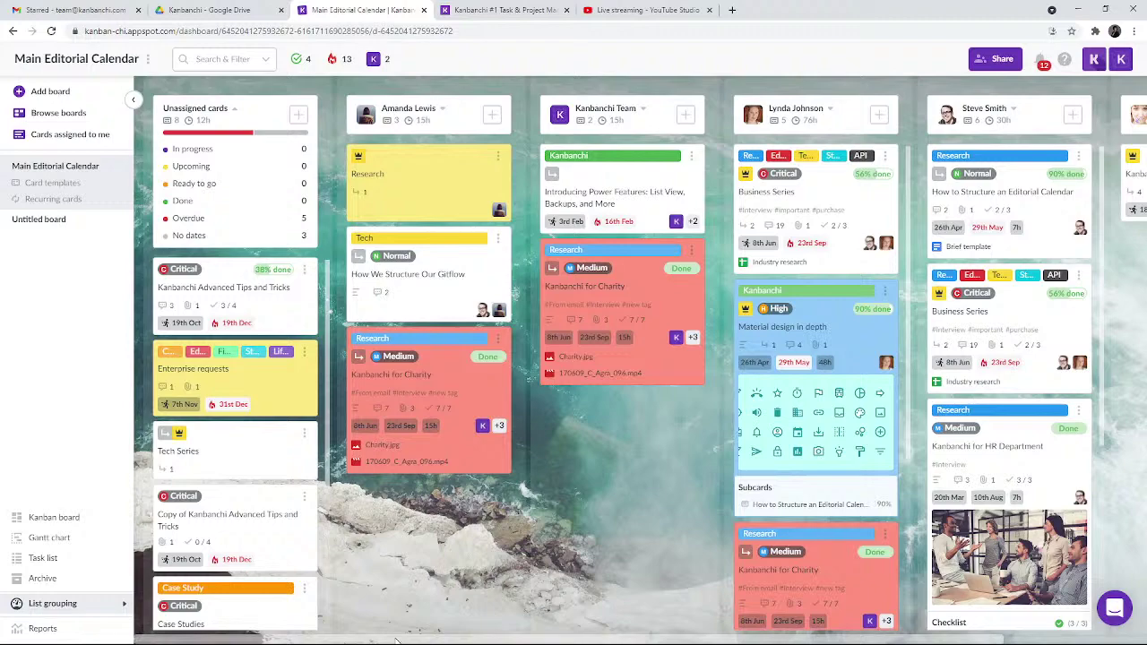
pyautogui.hscroll(2, 397, 640)
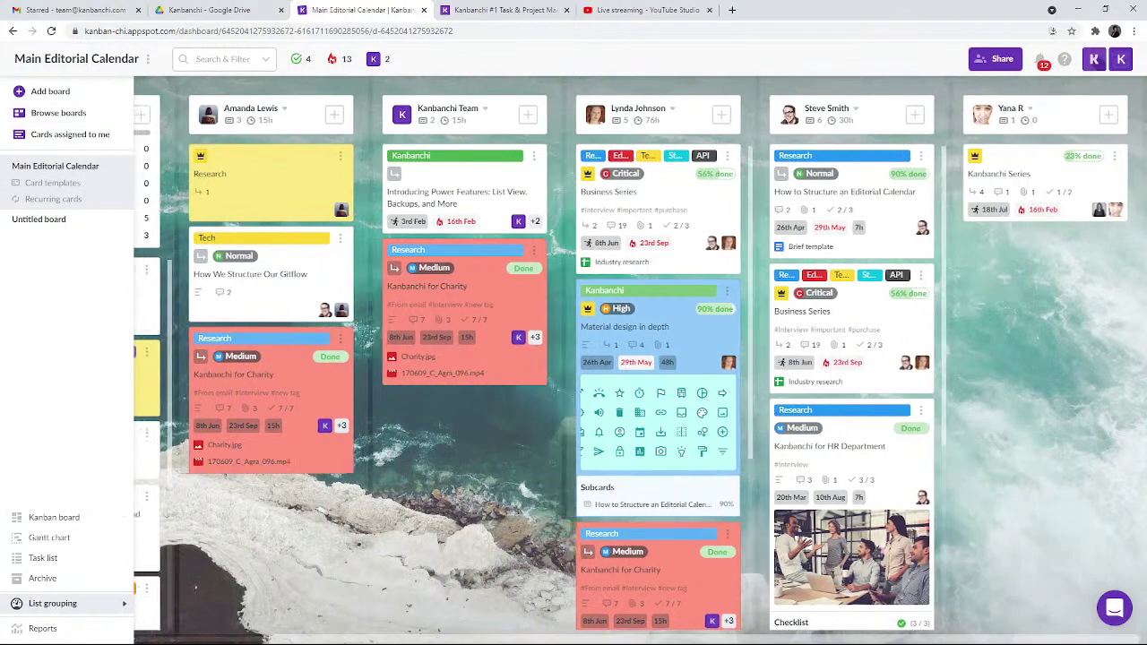
pyautogui.hscroll(-2, 397, 640)
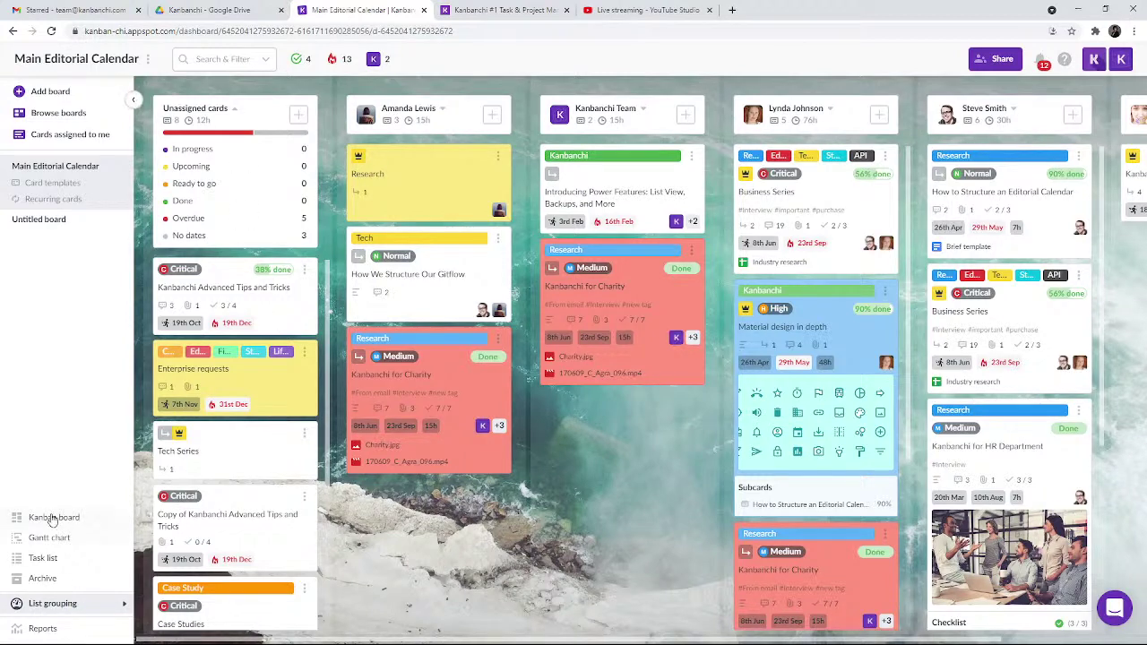
# Step: View the board's reports and read the insights on the state of the work scope and predicted work completion
pyautogui.click(42, 630)
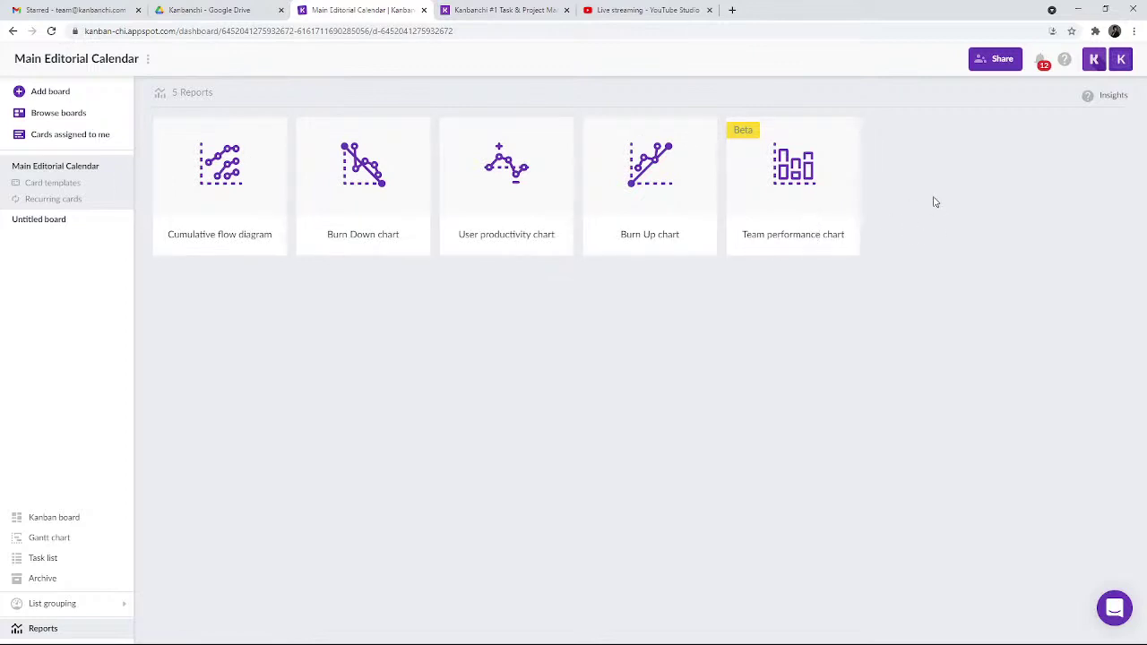
pyautogui.click(1104, 100)
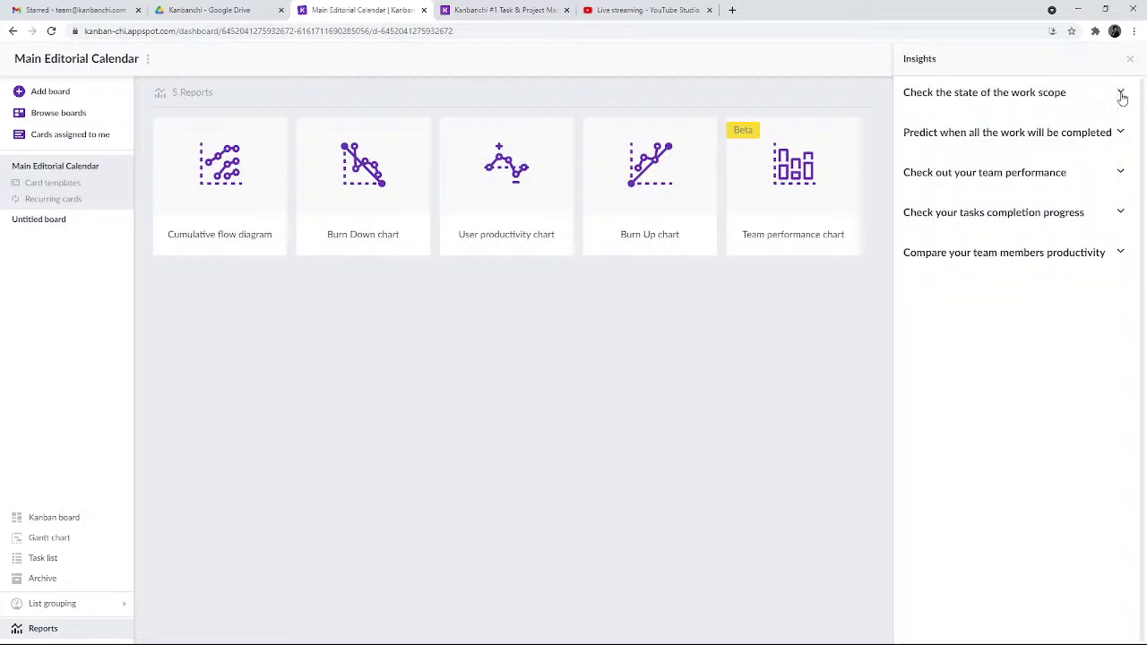
pyautogui.click(1119, 93)
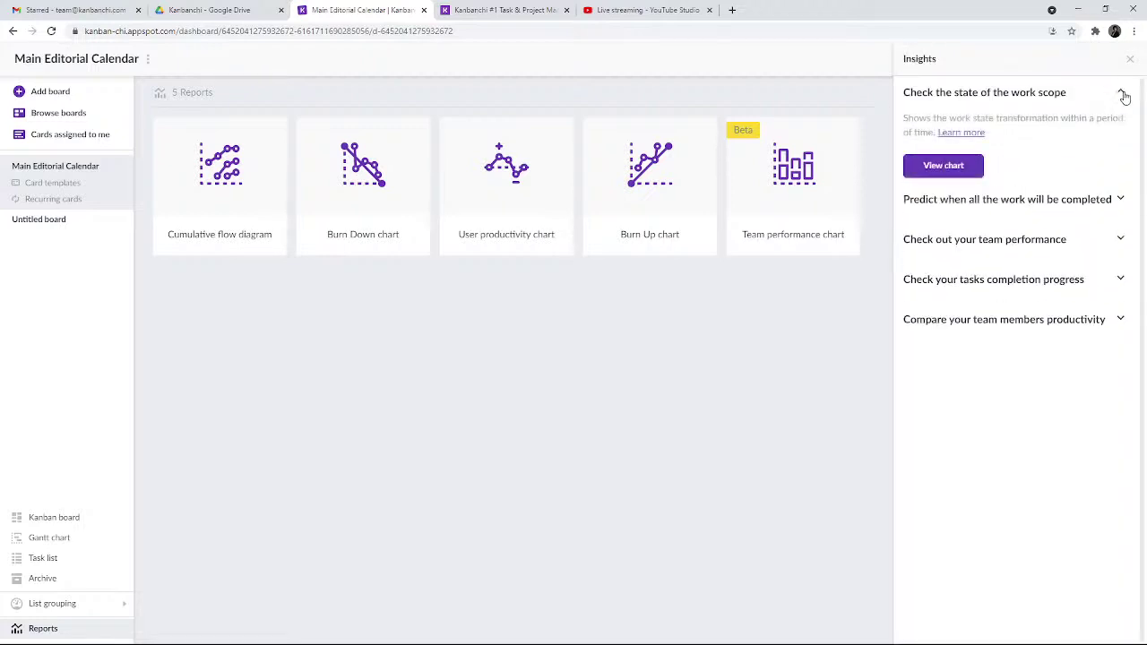
pyautogui.click(1065, 205)
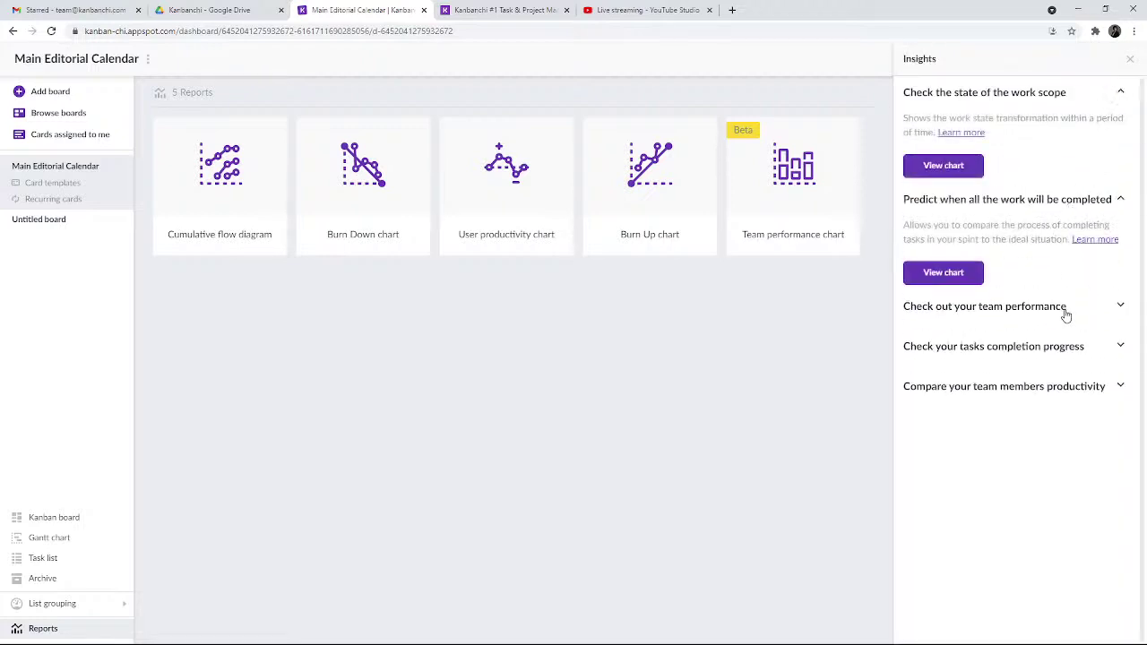
pyautogui.click(1131, 59)
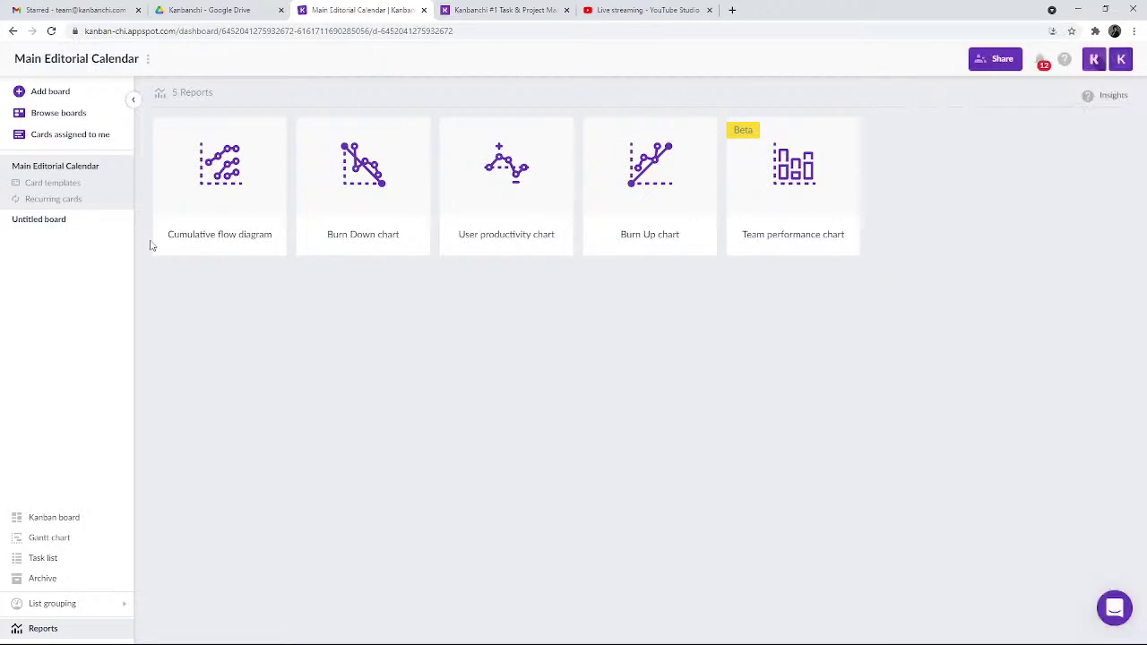
# Step: Examine the default board templates, including the MVP creation and Business Canvas Model descriptions, and return without using one
pyautogui.click(57, 116)
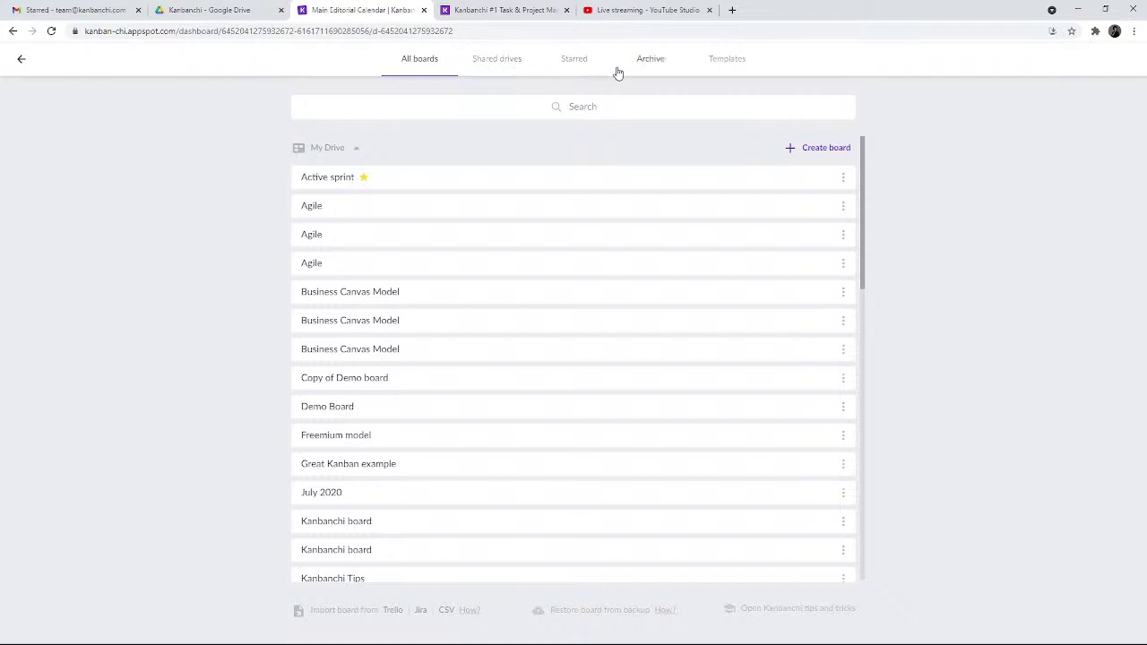
pyautogui.click(735, 63)
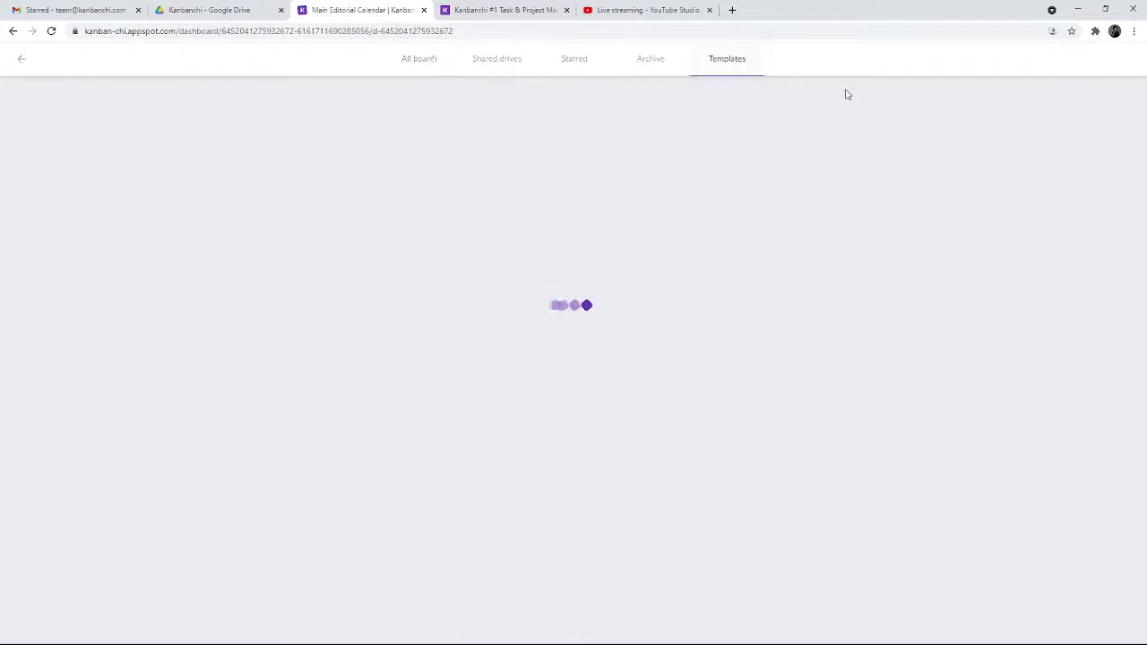
pyautogui.moveTo(863, 171); pyautogui.dragTo(863, 265)
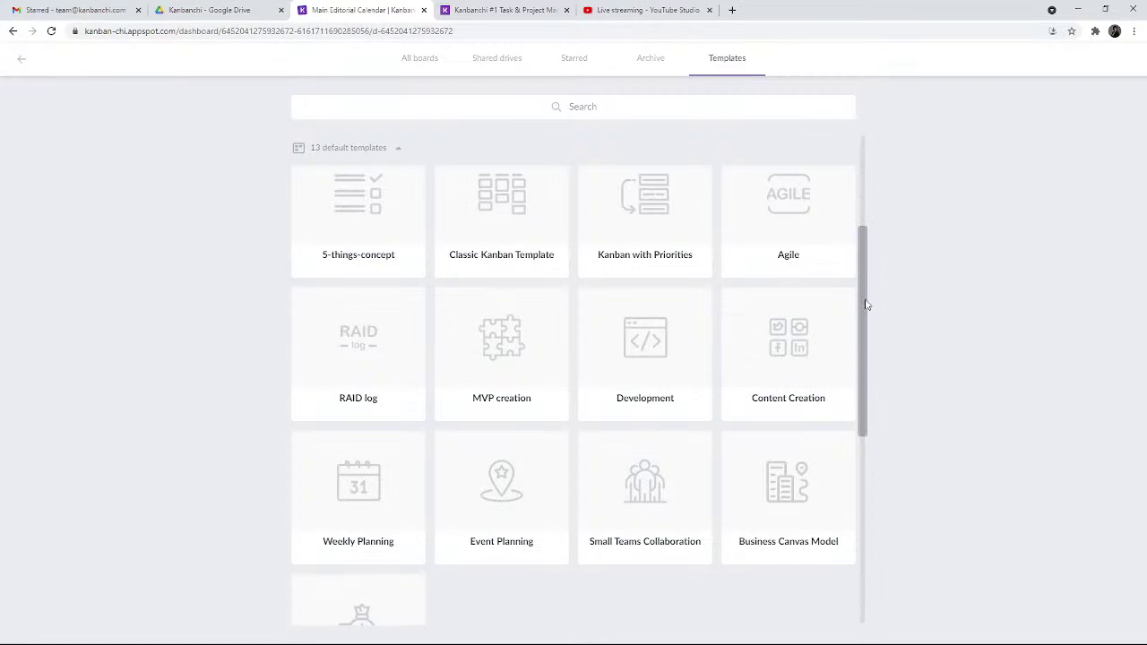
pyautogui.moveTo(841, 243)
pyautogui.moveTo(792, 230)
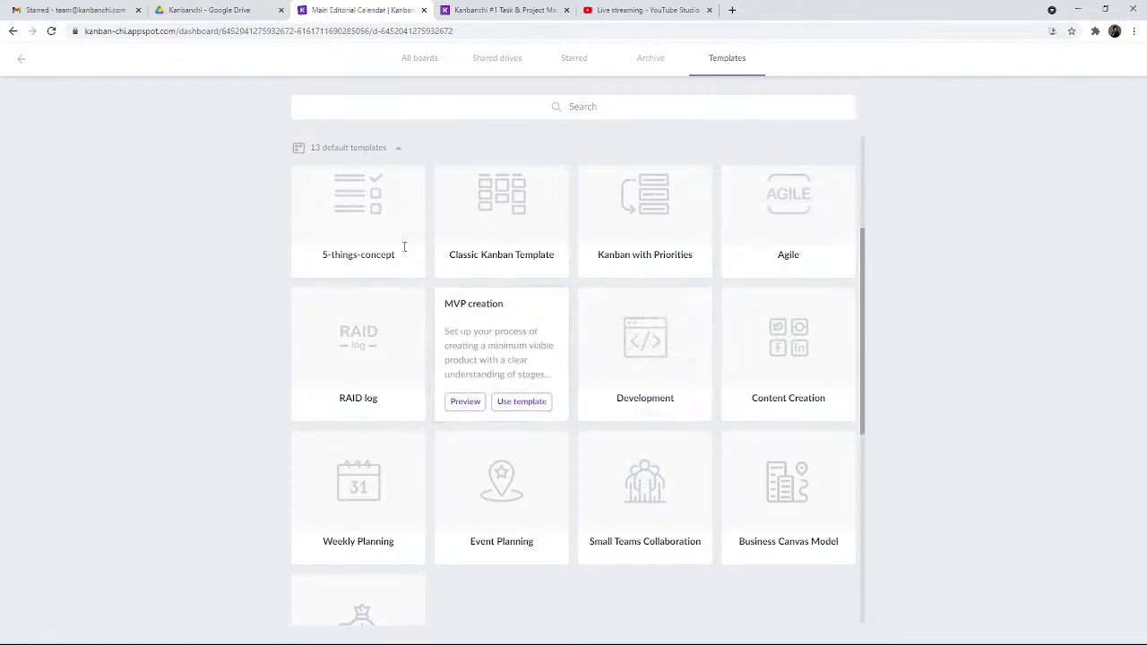
pyautogui.moveTo(390, 233)
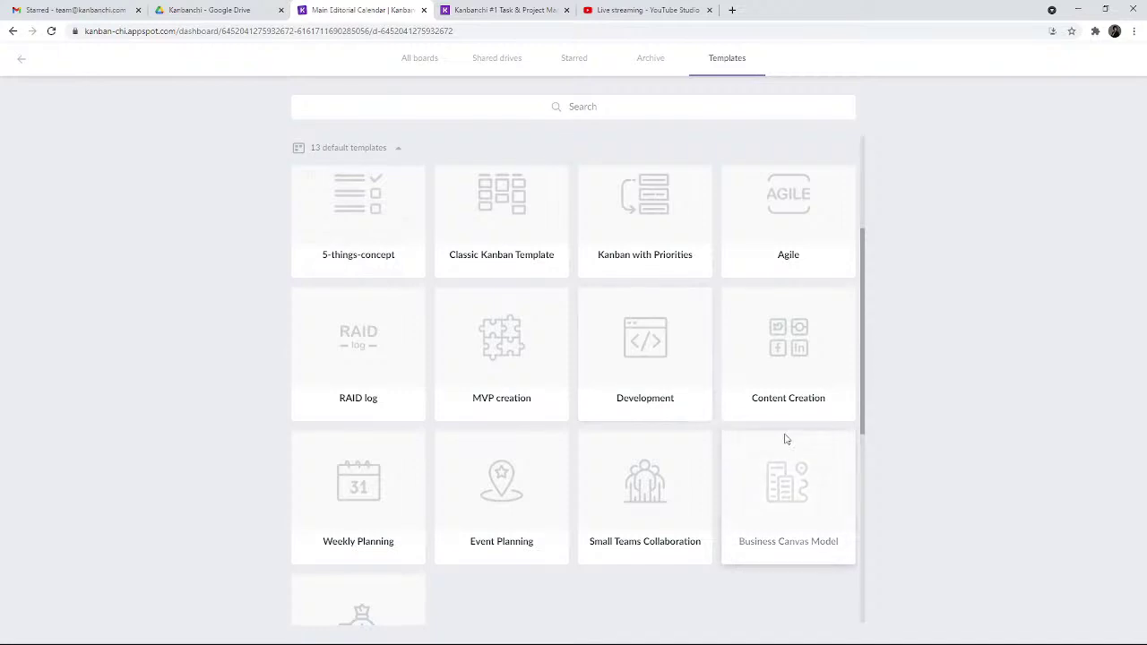
pyautogui.moveTo(787, 440)
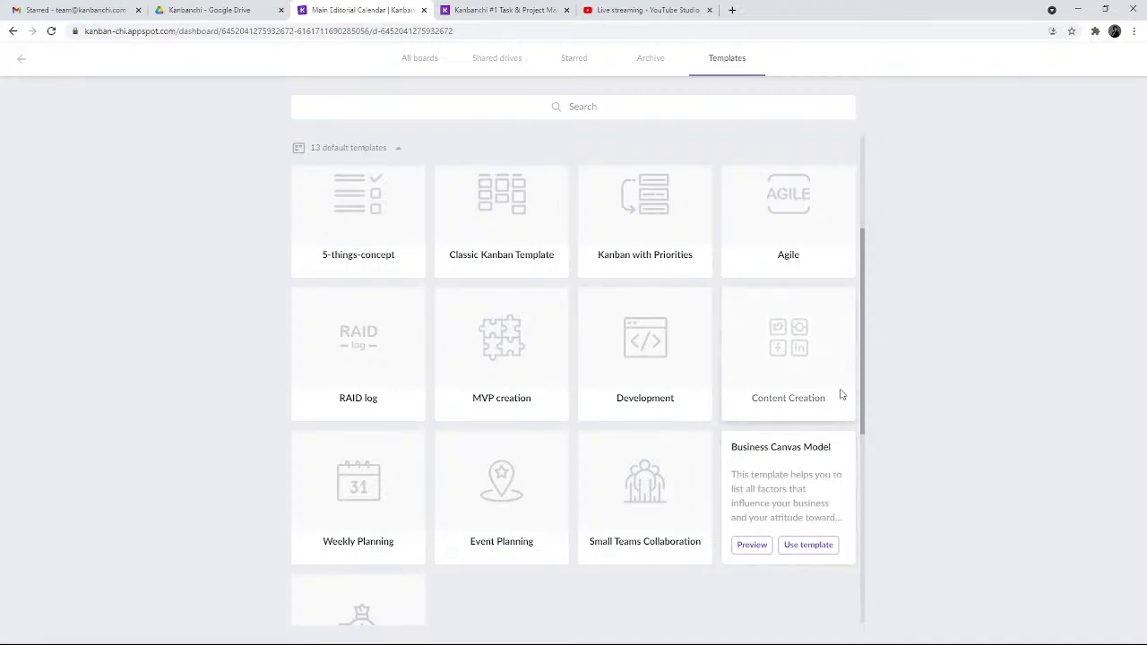
pyautogui.moveTo(841, 395)
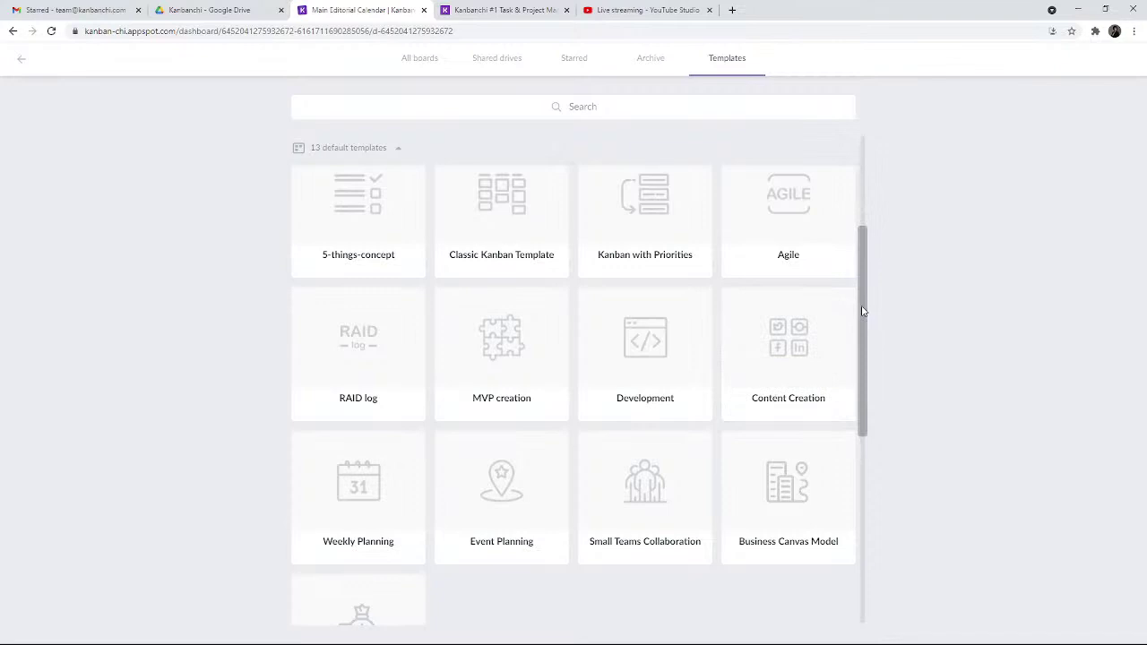
pyautogui.moveTo(863, 312); pyautogui.dragTo(863, 328)
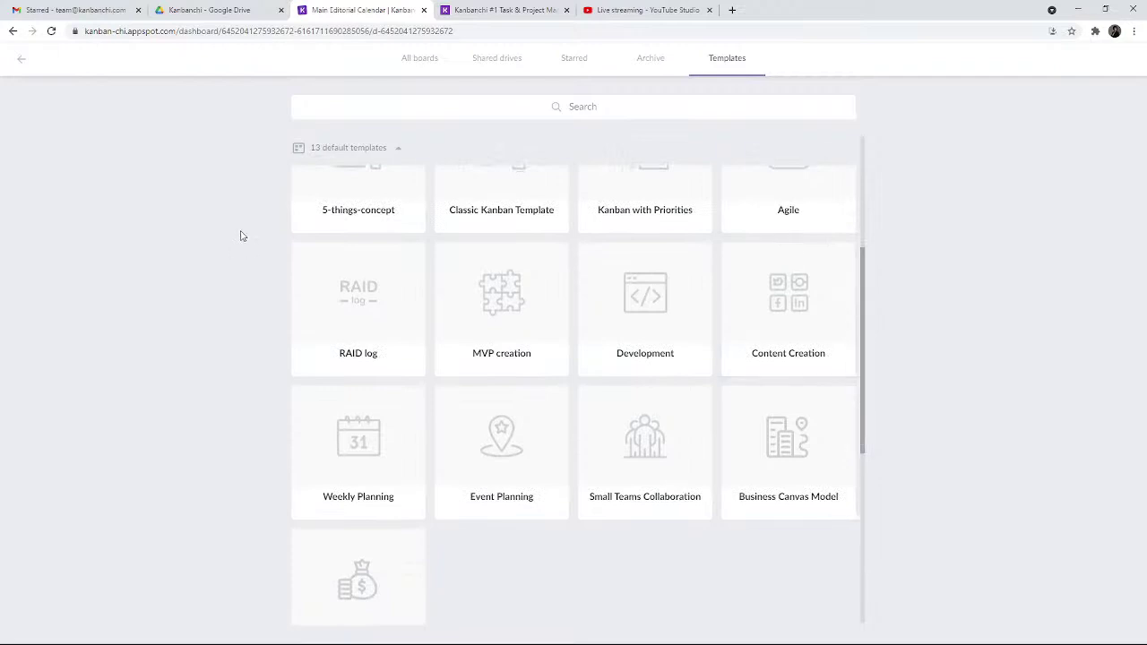
pyautogui.click(22, 58)
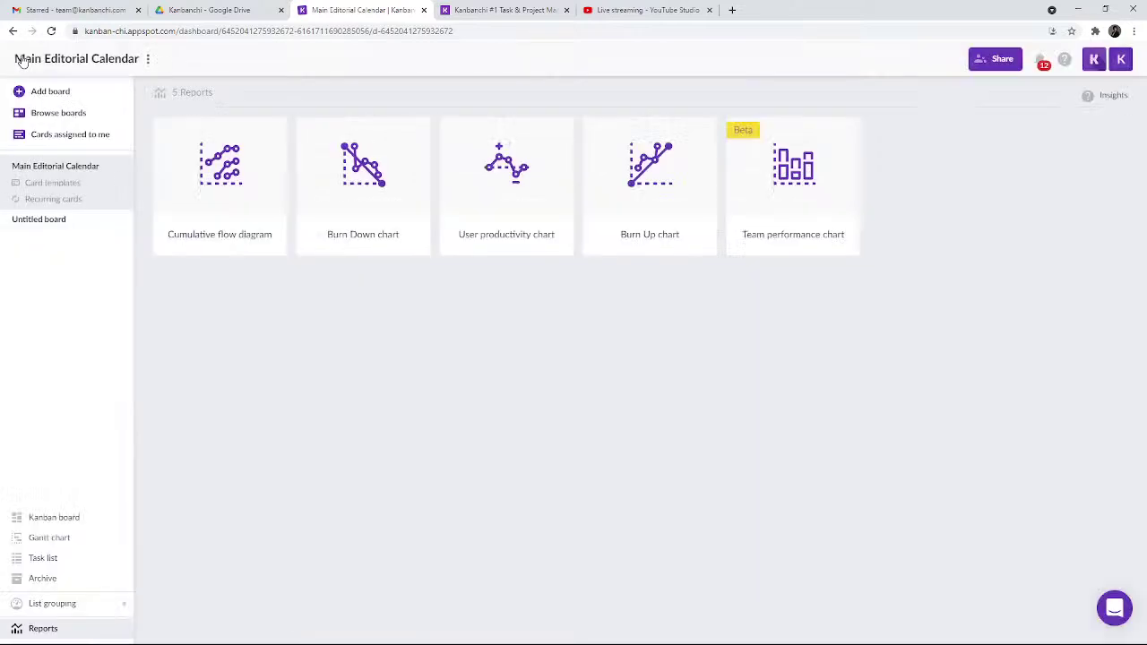
# Step: Return the Main Editorial Calendar to its Kanban board view and collapse the side panel
pyautogui.click(36, 519)
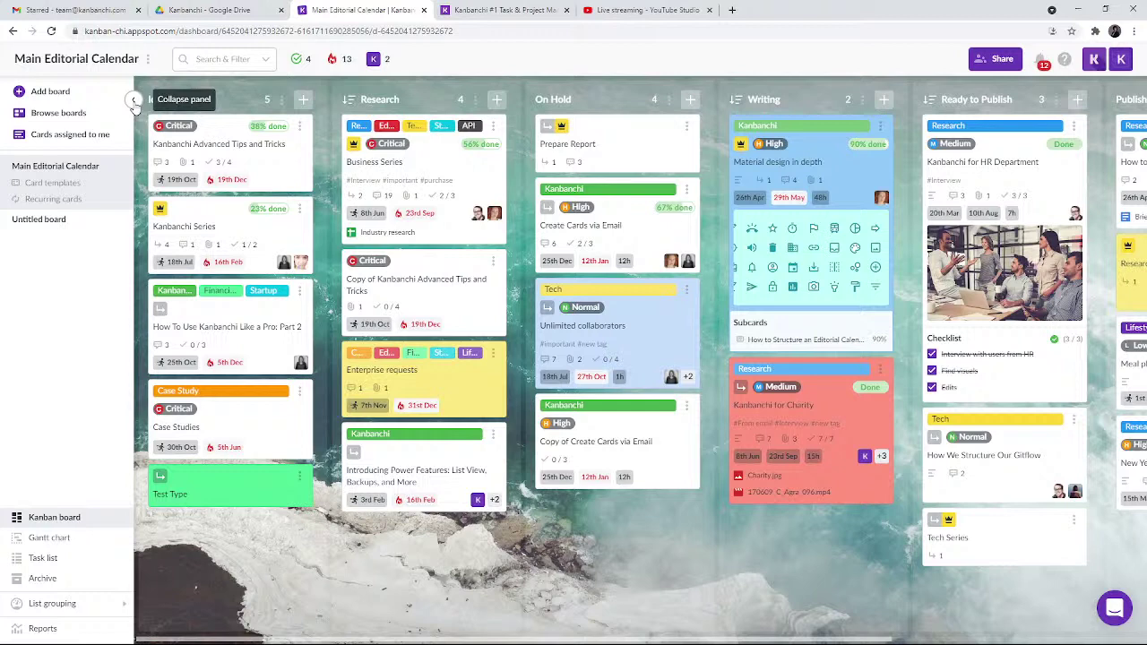
pyautogui.click(134, 101)
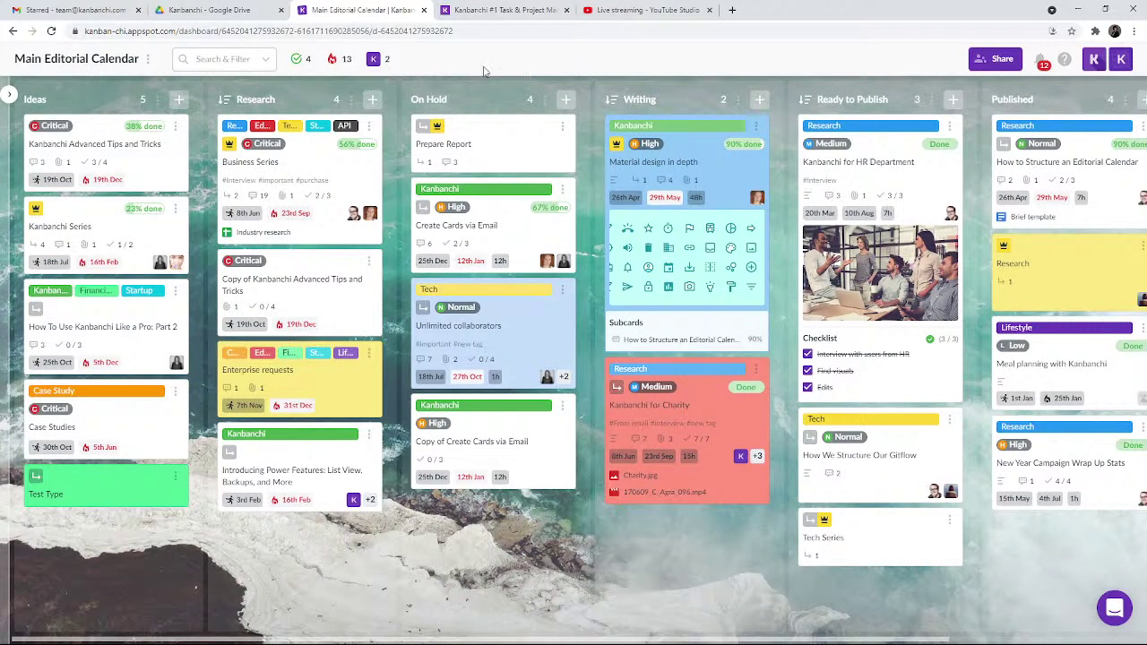
# Step: Open the board settings, highlight the board email address for creating cards by email, and check Gmail's compose option before returning
pyautogui.click(148, 60)
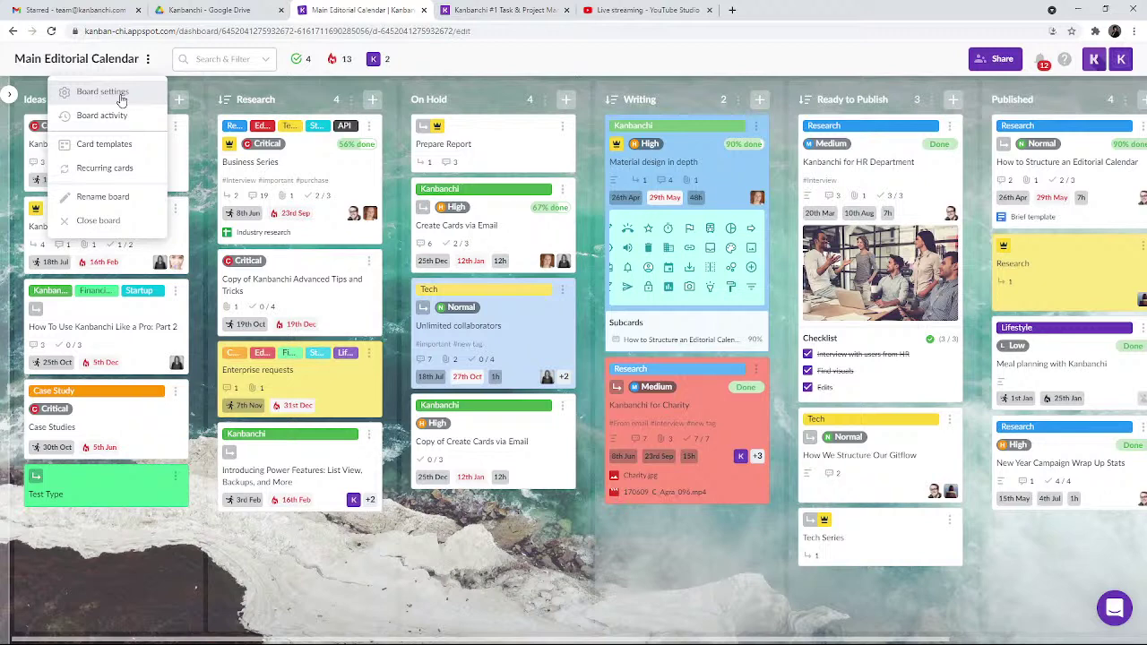
pyautogui.click(121, 97)
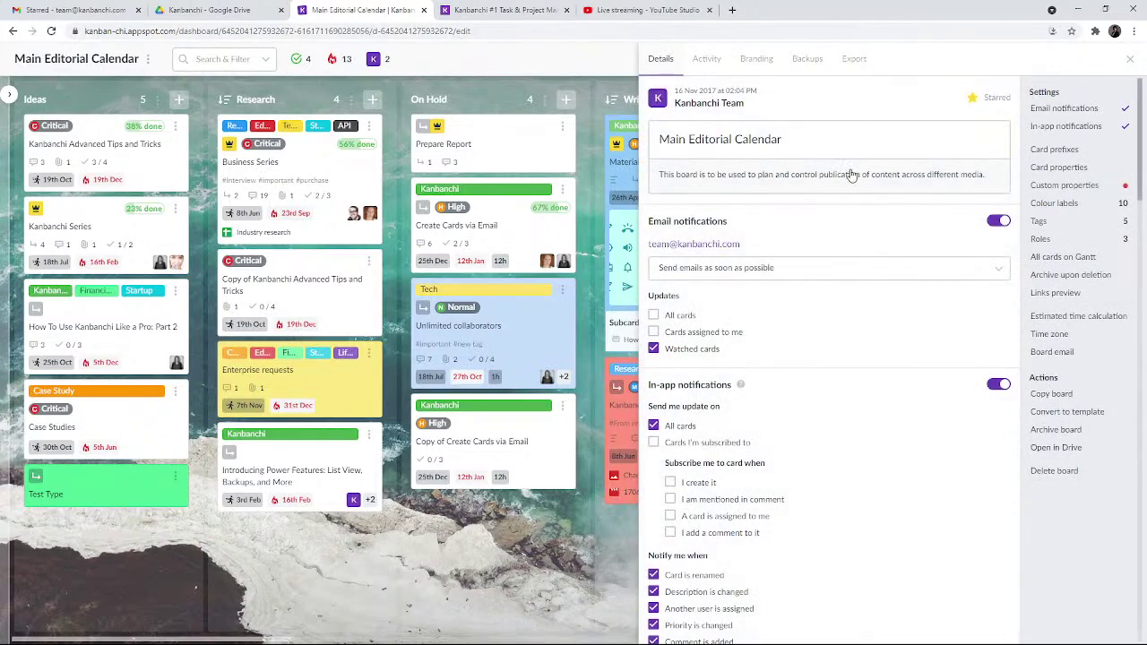
pyautogui.moveTo(1139, 105); pyautogui.dragTo(1140, 529)
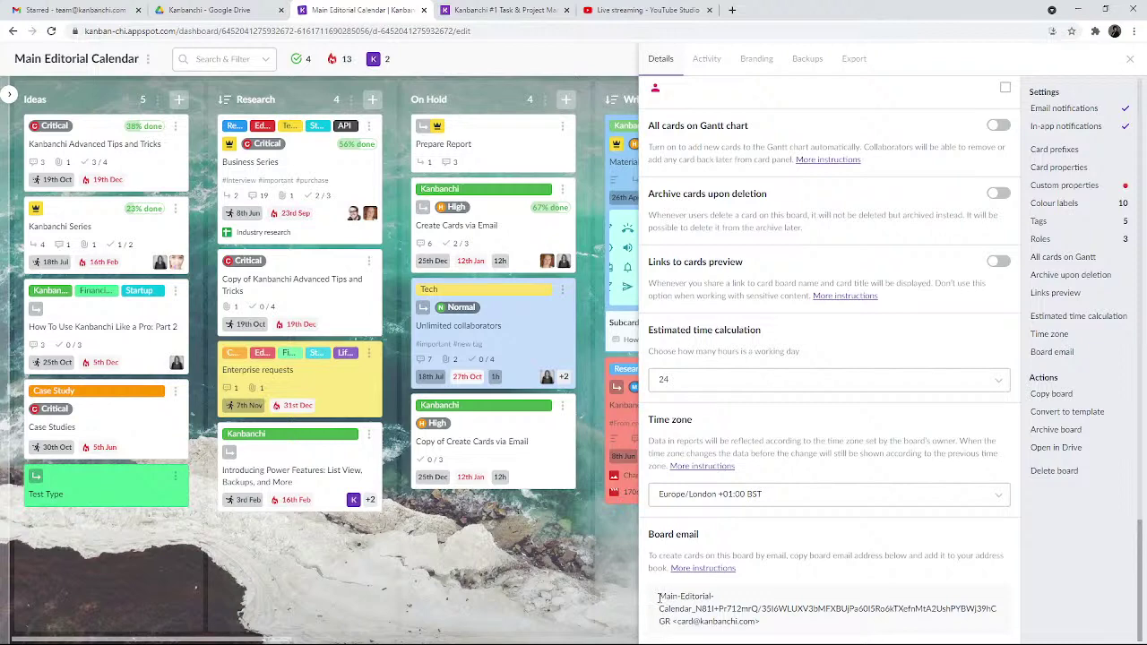
pyautogui.moveTo(659, 597); pyautogui.dragTo(766, 626)
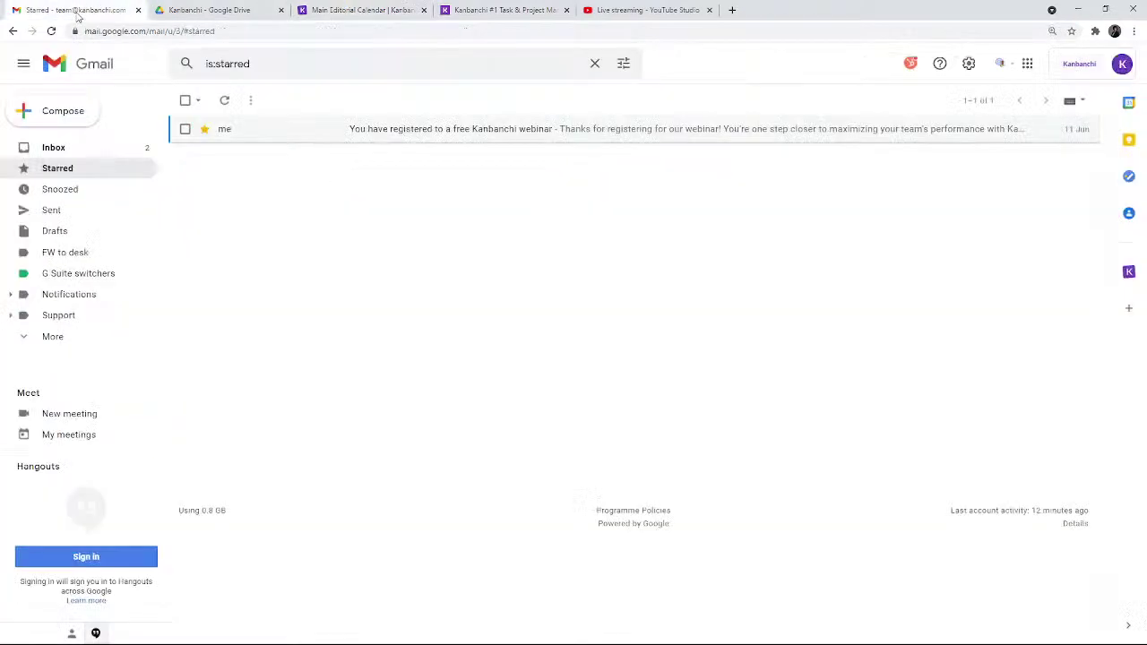
pyautogui.click(85, 10)
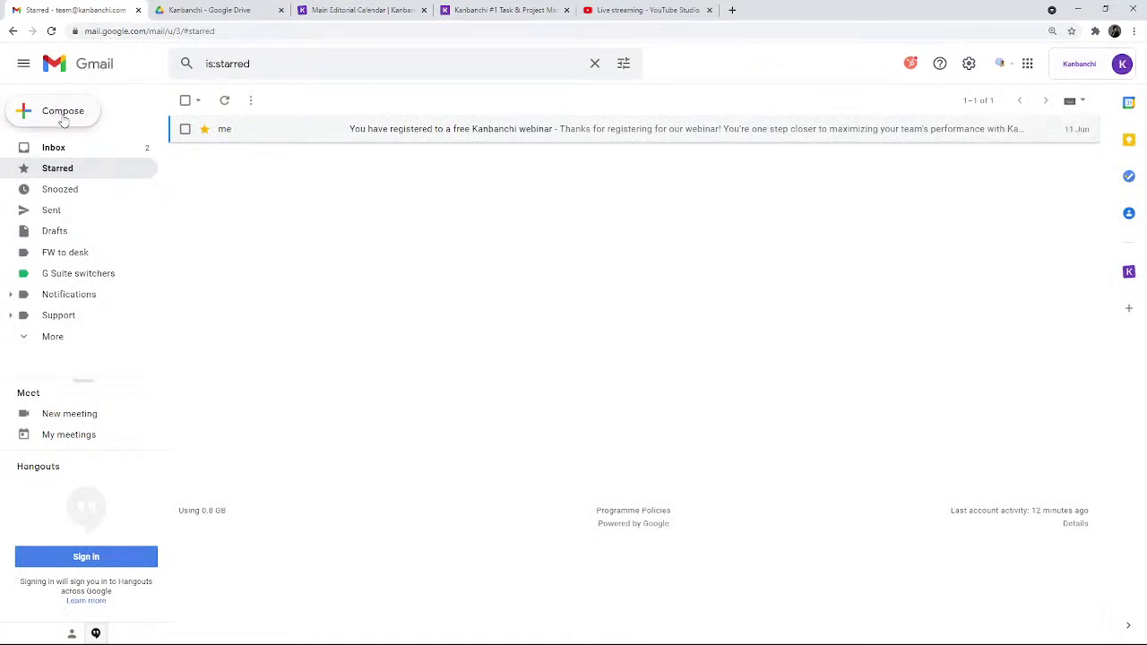
pyautogui.click(381, 12)
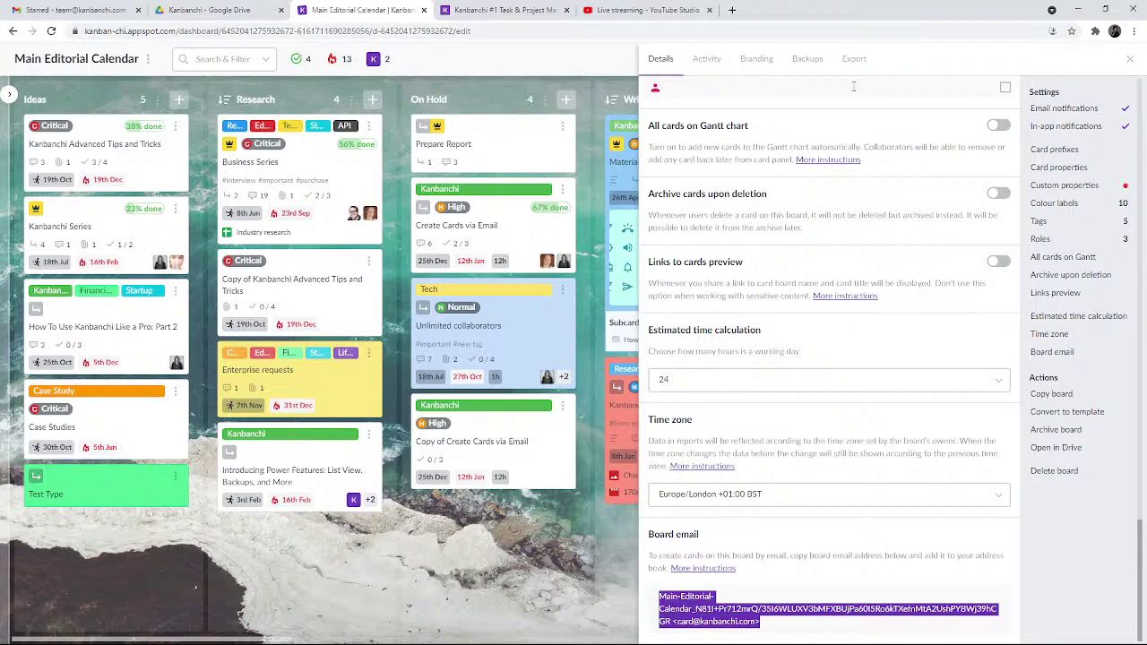
# Step: In Gmail, open the Kanbanchi add-on with the starred webinar registration email, review the new card form, and close it without creating a card
pyautogui.click(106, 12)
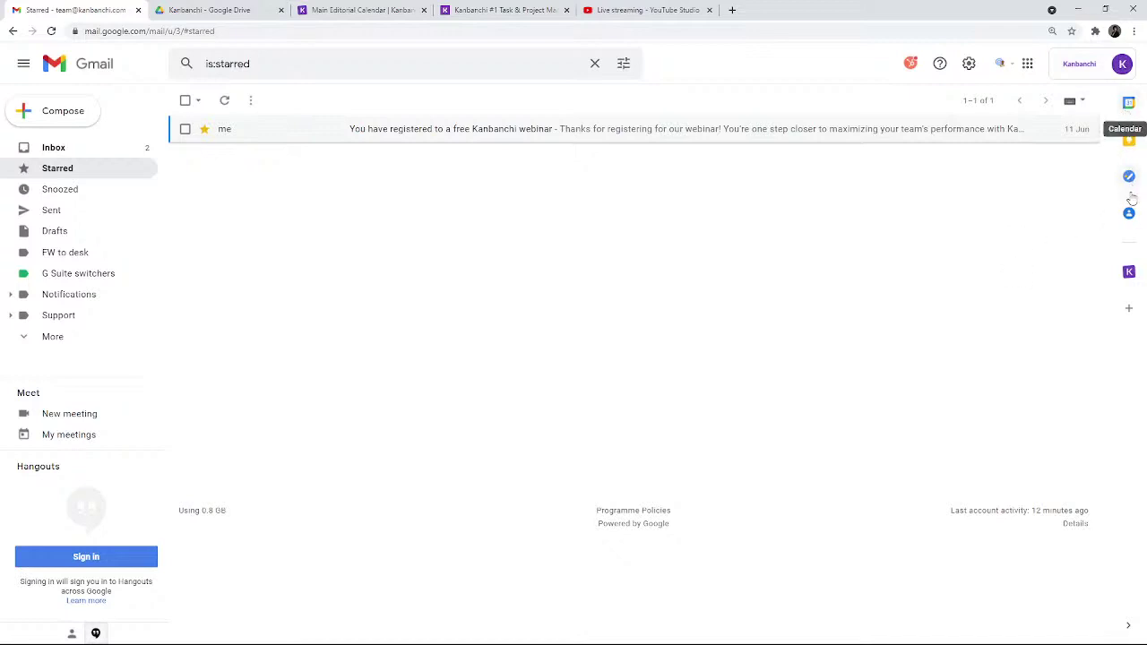
pyautogui.click(1129, 272)
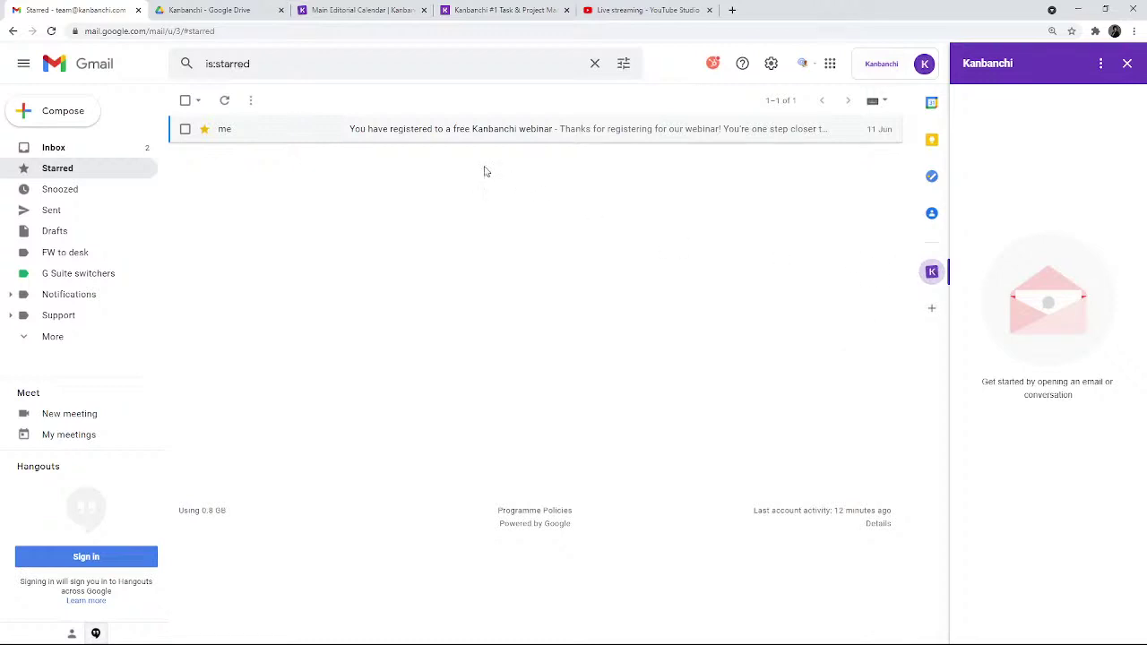
pyautogui.click(397, 134)
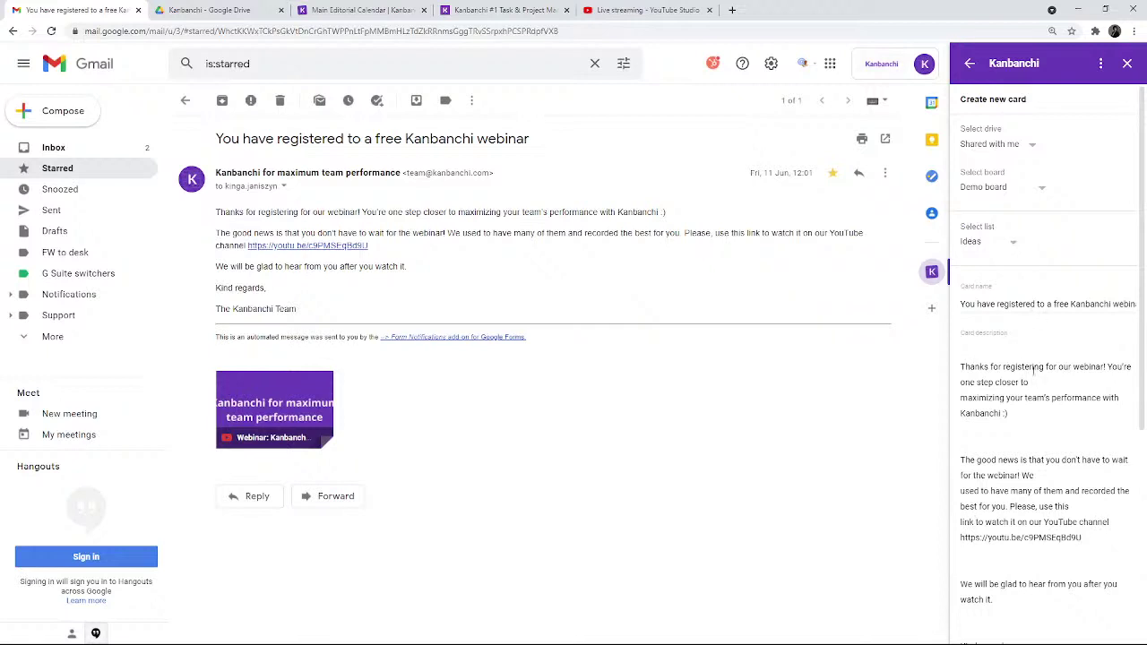
pyautogui.scroll(-1, 1142, 303)
pyautogui.scroll(-4, 1143, 303)
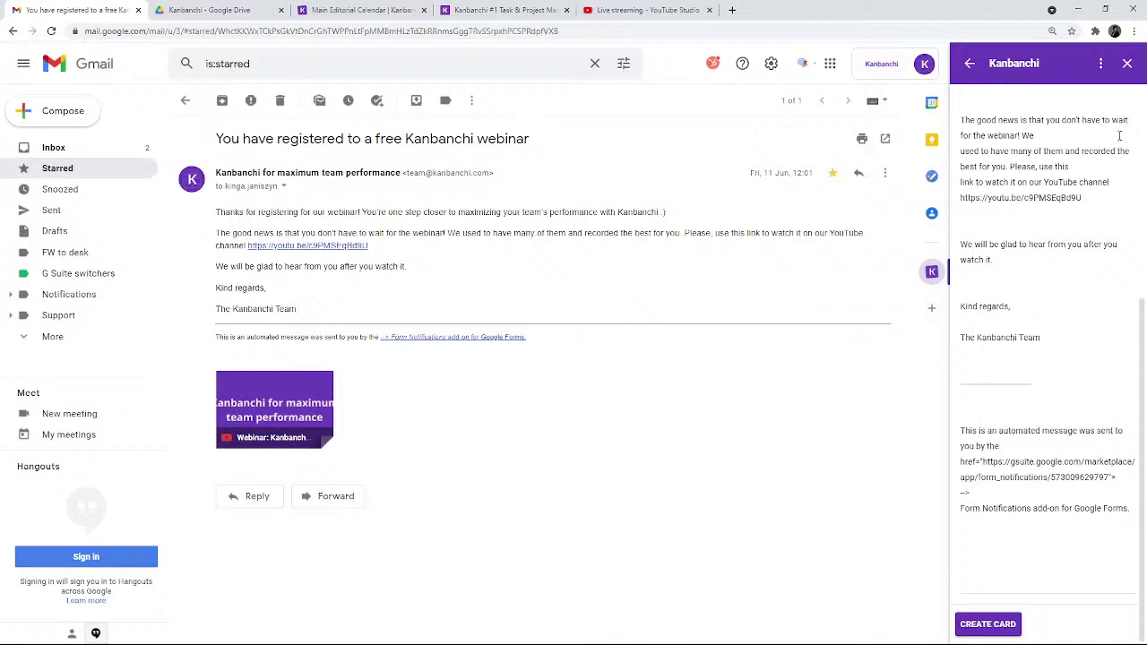
pyautogui.click(1127, 65)
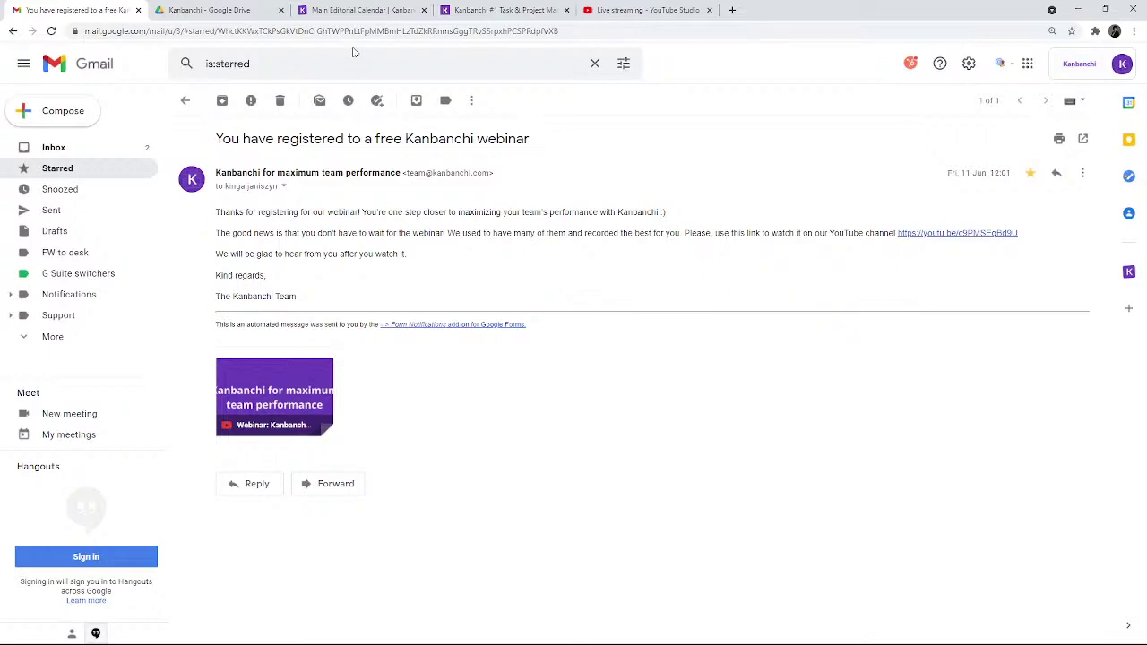
# Step: Switch back to the Main Editorial Calendar in Kanbanchi and close its board settings
pyautogui.click(347, 11)
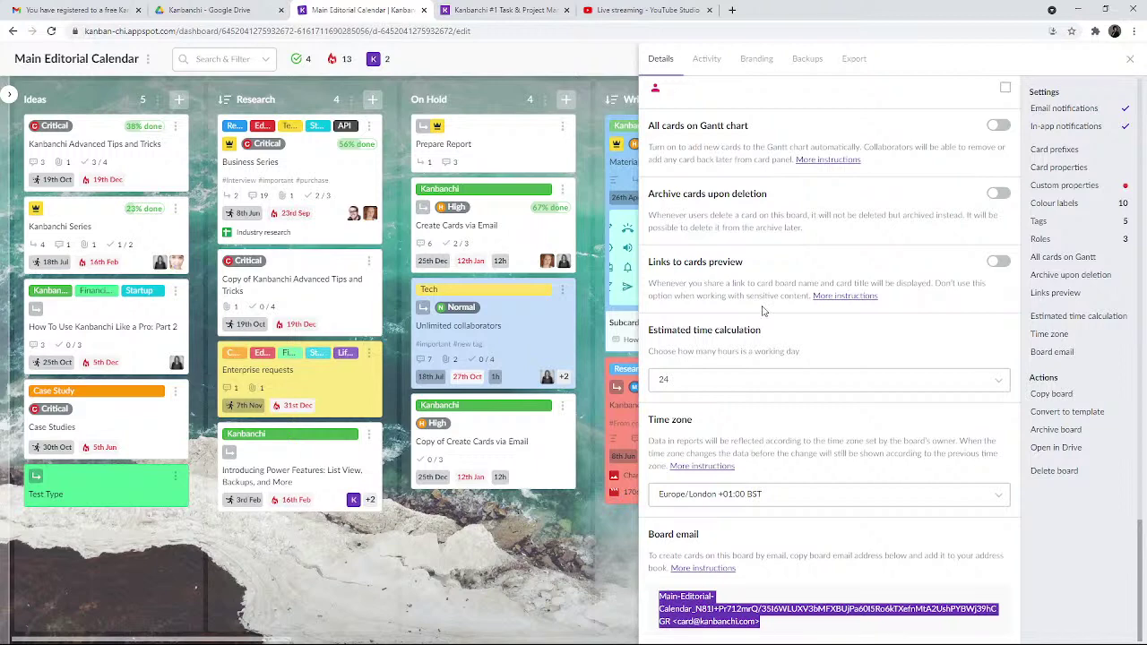
pyautogui.click(1129, 59)
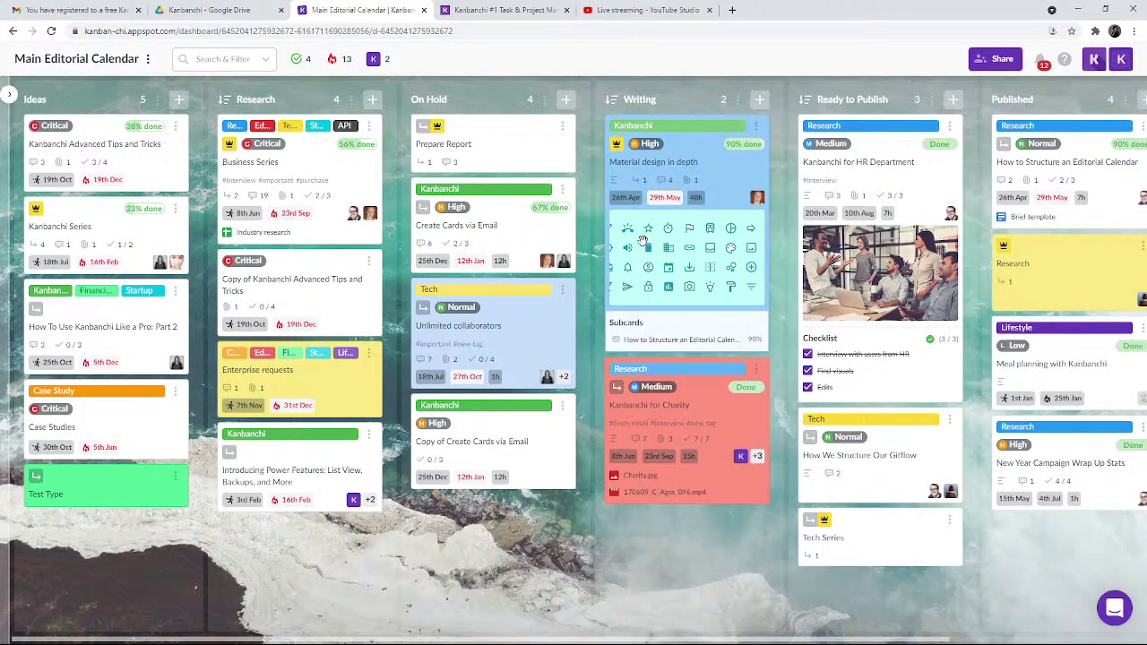